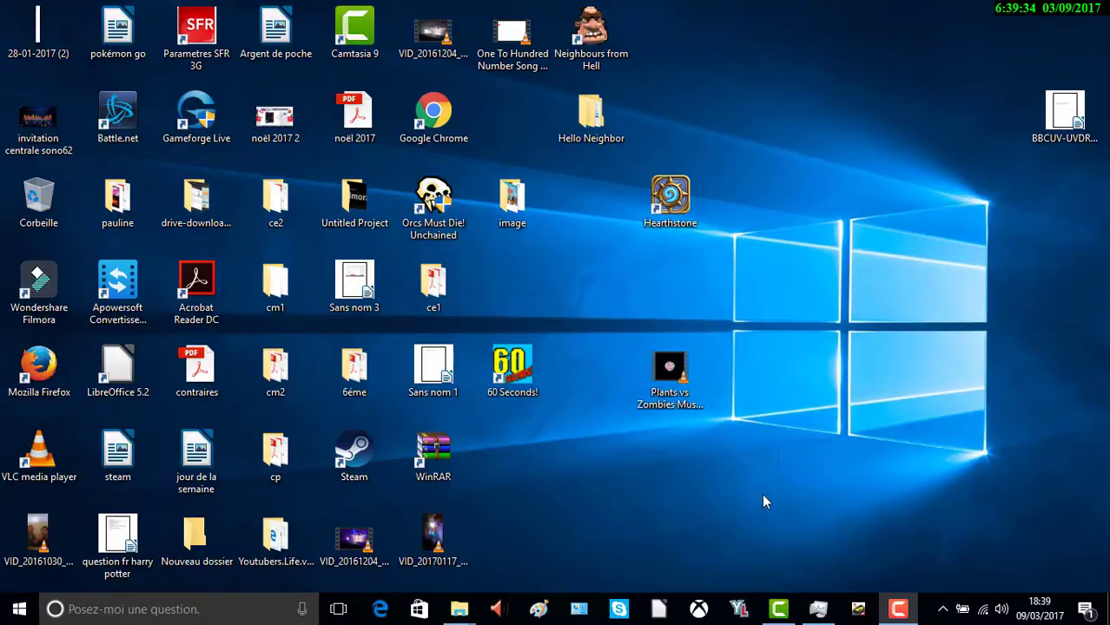
# Step: Launch Edge, go to the Google start page and search for 'intel'
pyautogui.click(388, 610)
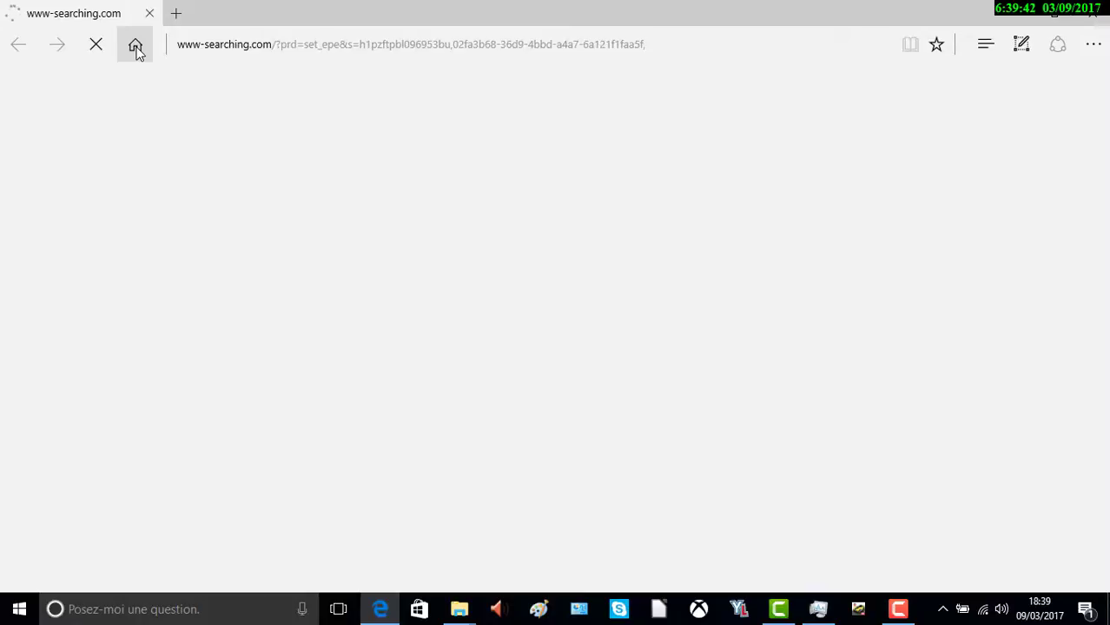
pyautogui.click(136, 47)
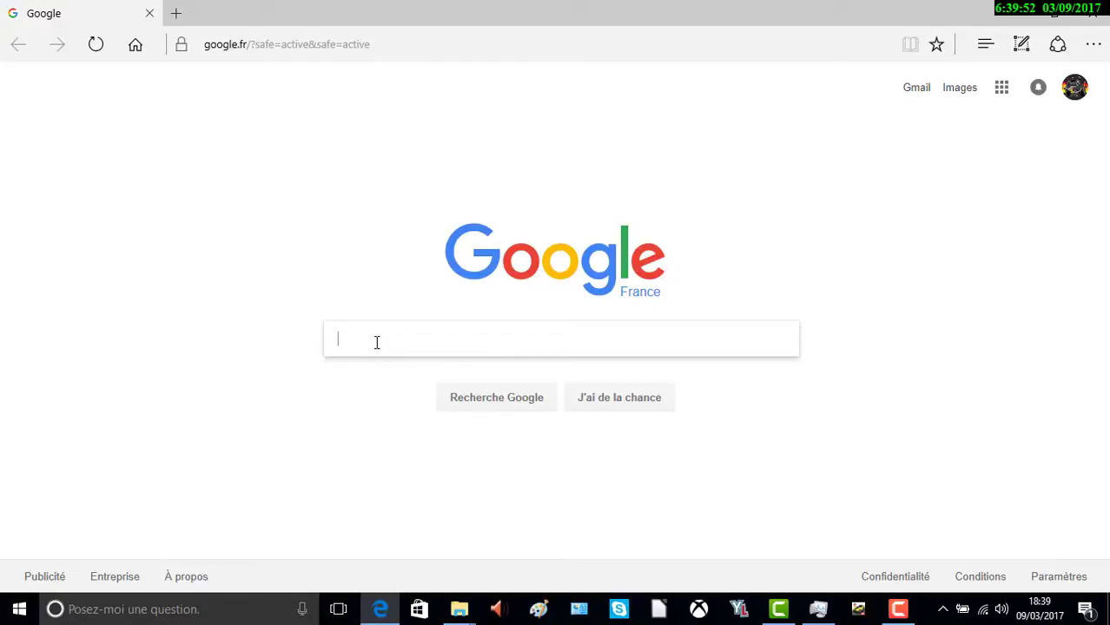
pyautogui.write('intel')
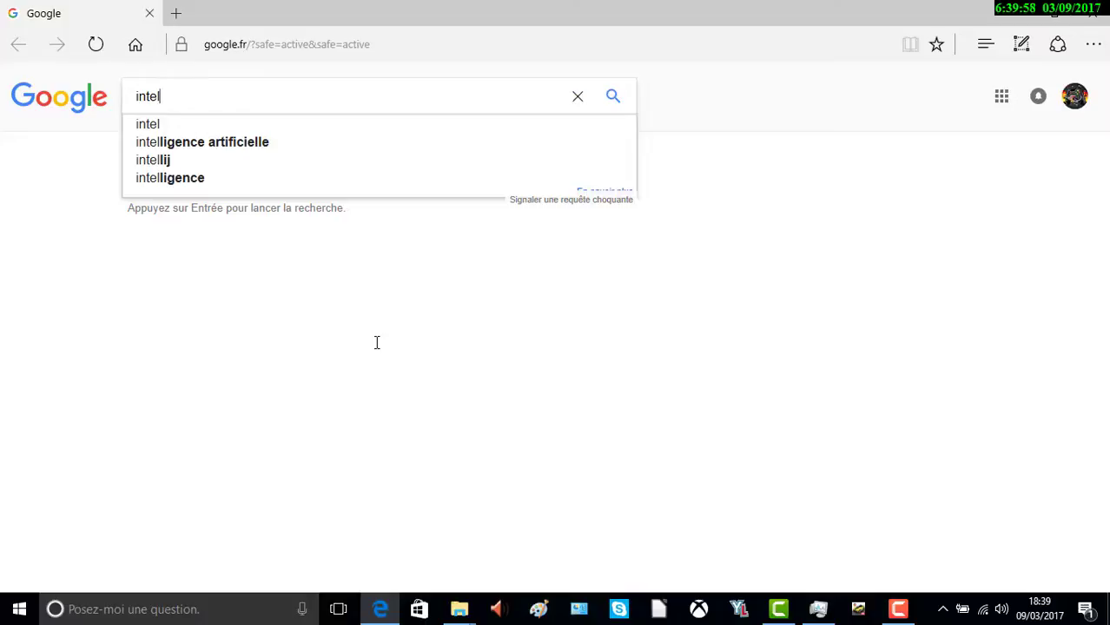
pyautogui.press('Return')
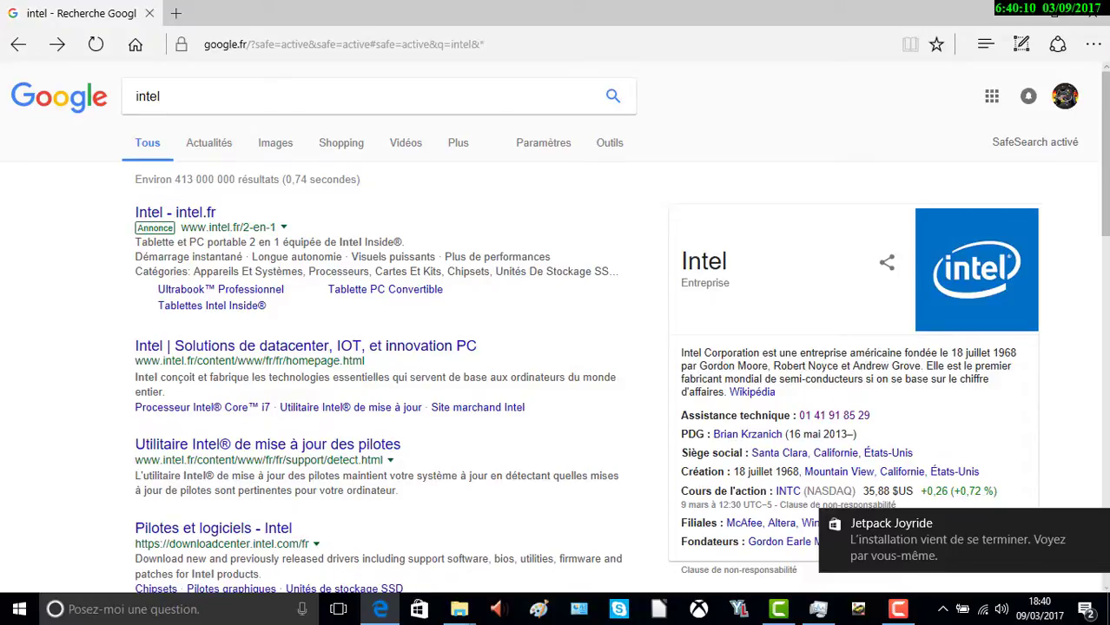
# Step: Open Intel's French homepage result, close its cookie notice and go to the download centre
pyautogui.click(1097, 528)
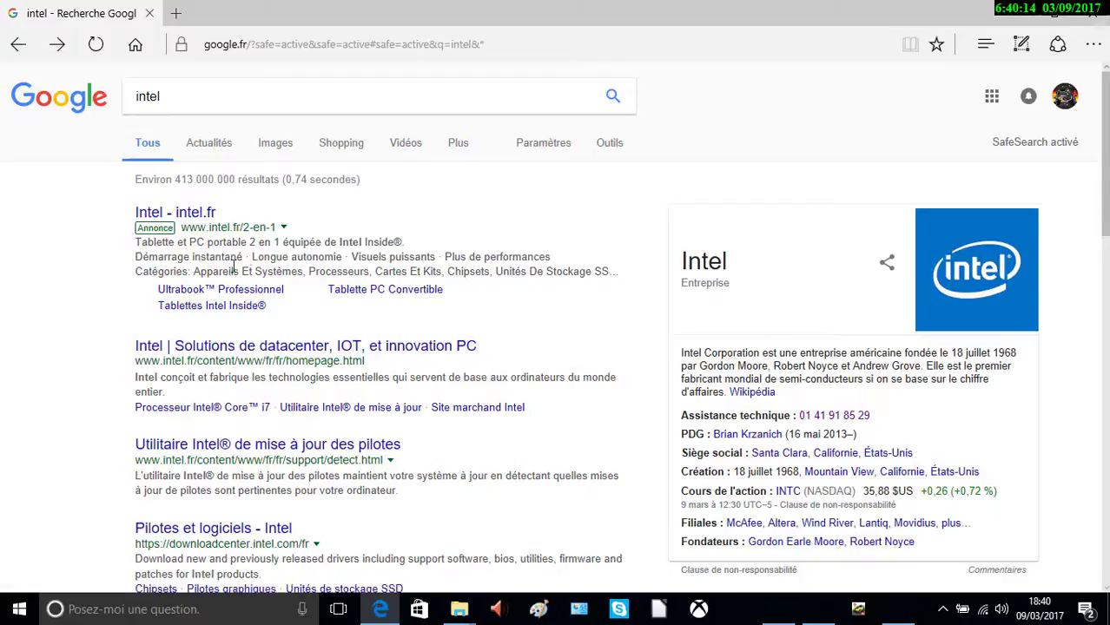
pyautogui.click(201, 350)
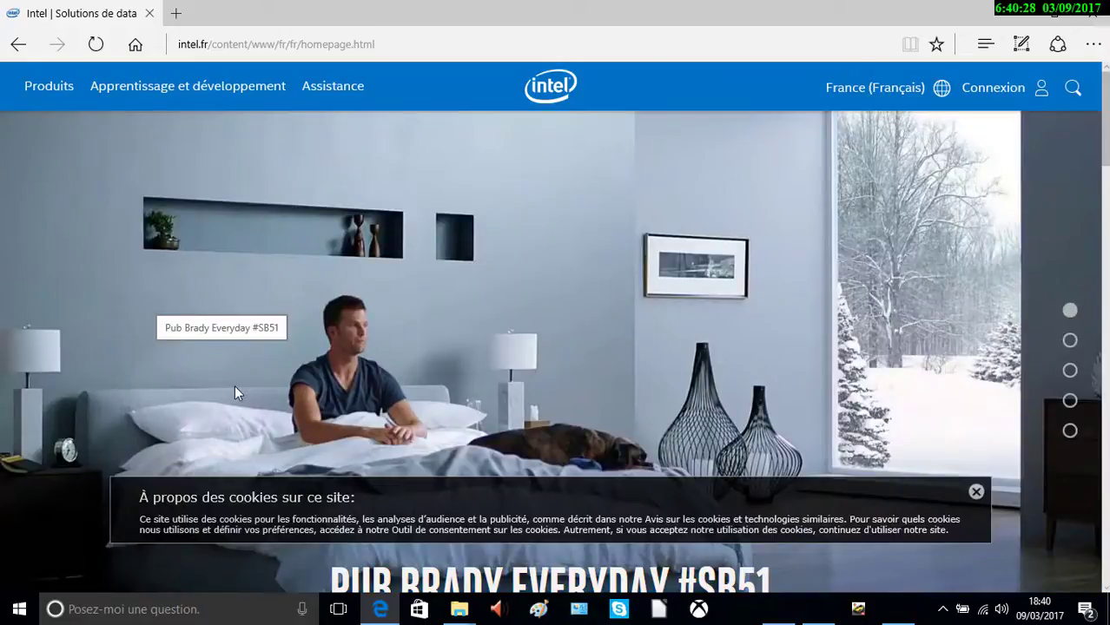
pyautogui.scroll(-5, 787, 371)
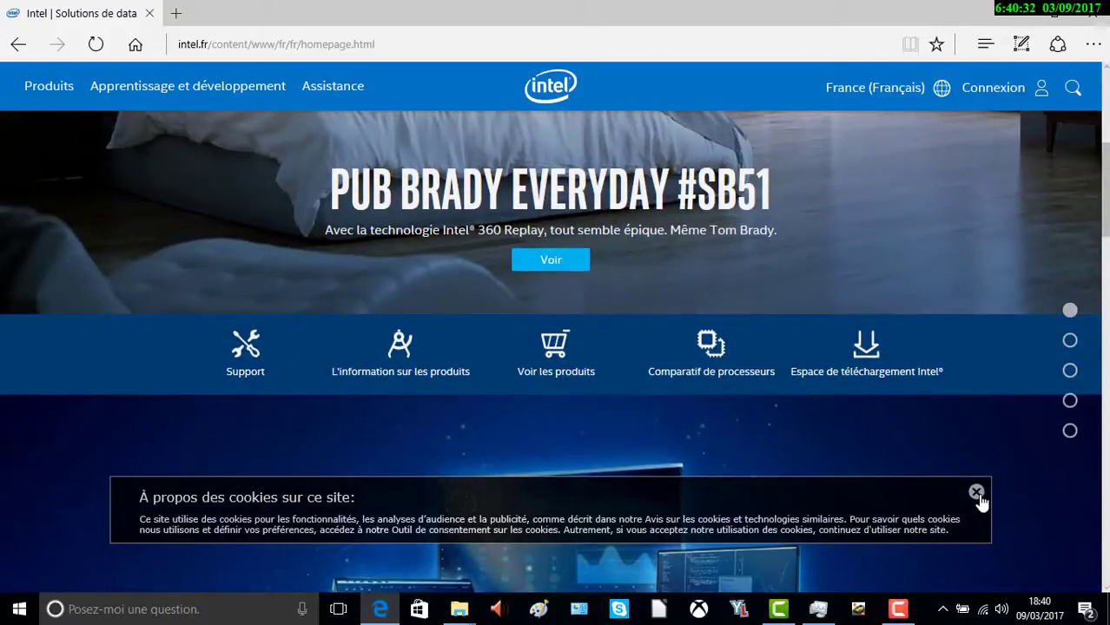
pyautogui.click(976, 492)
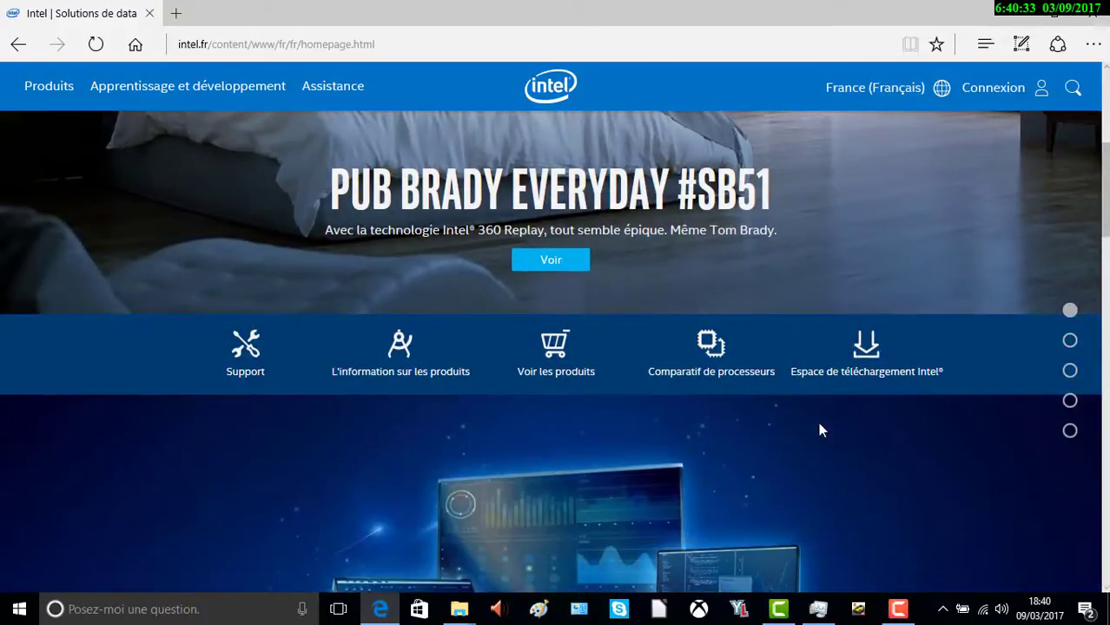
pyautogui.click(860, 365)
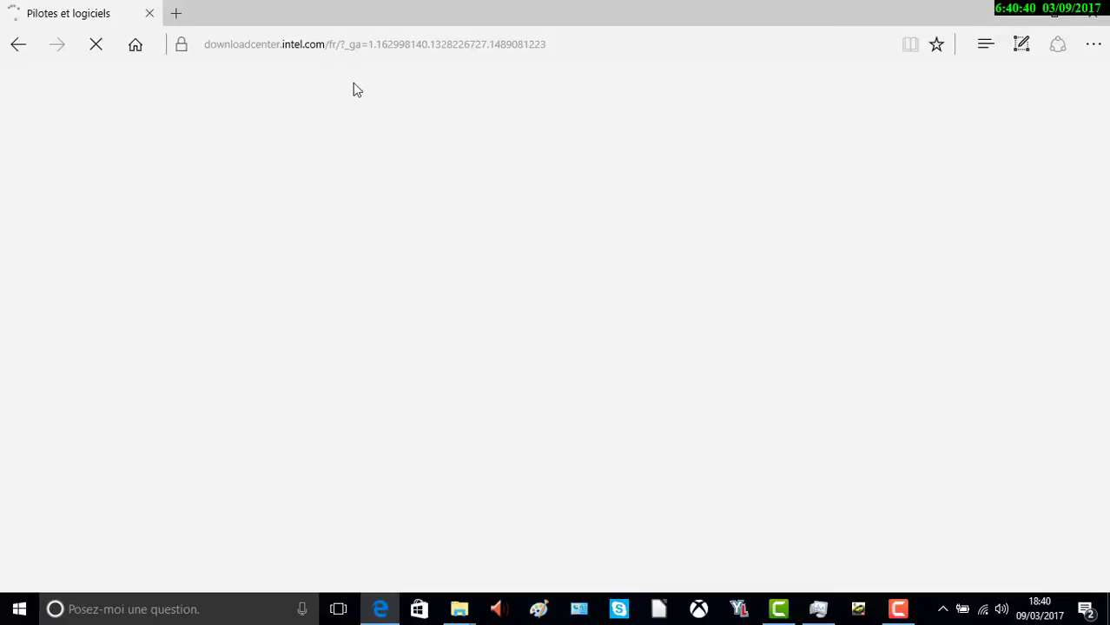
# Step: Open the automatic driver update tool page from the download centre's product categories
pyautogui.scroll(-1, 459, 296)
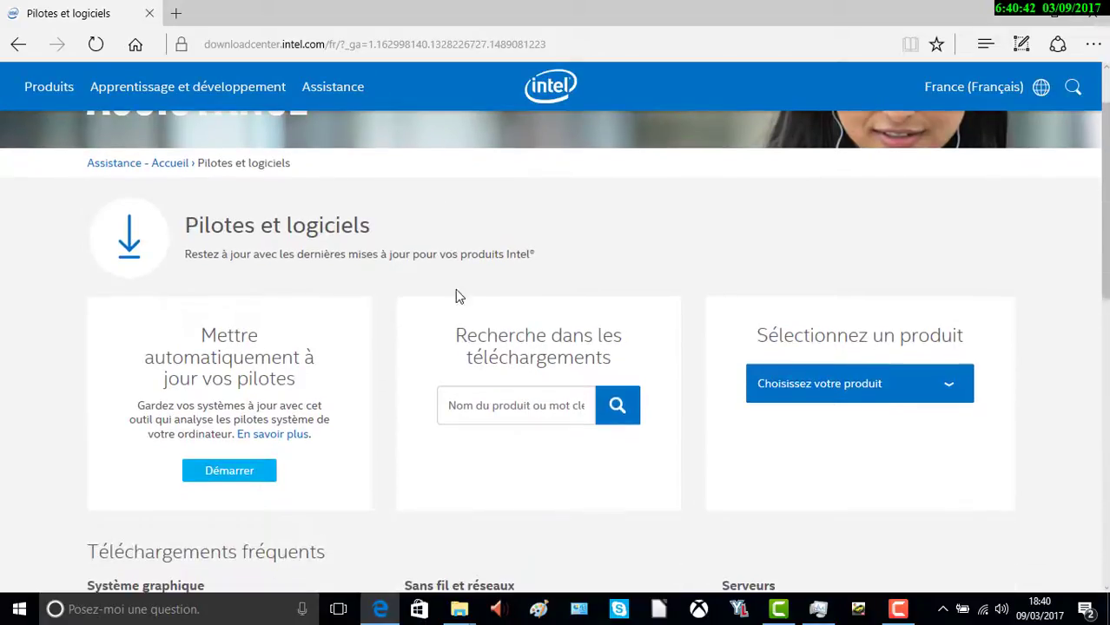
pyautogui.scroll(-1, 217, 398)
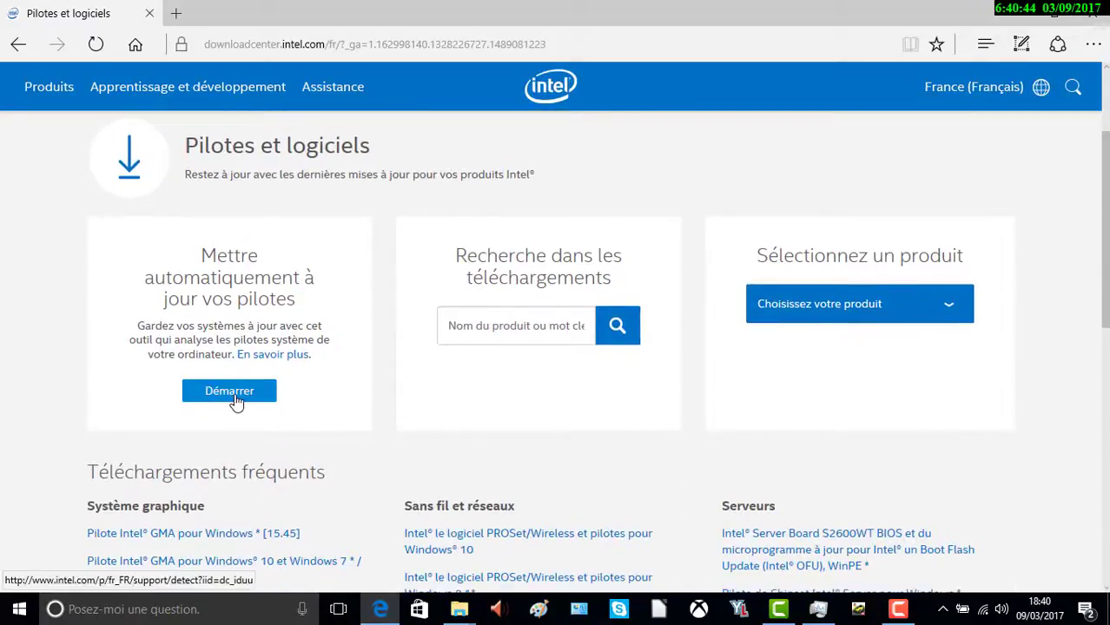
pyautogui.click(903, 313)
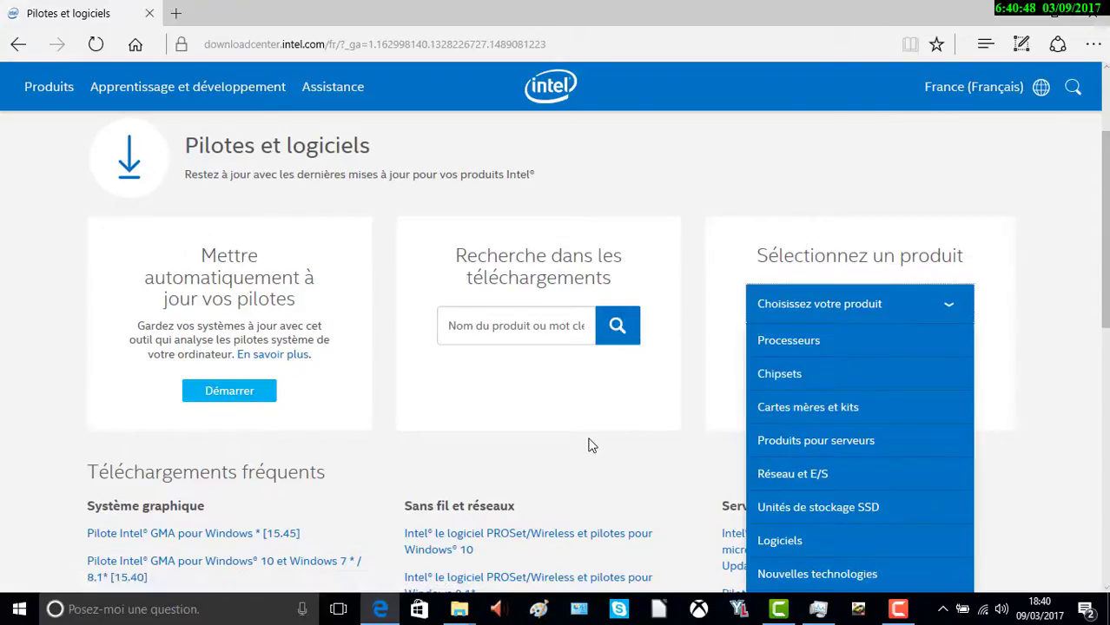
pyautogui.click(247, 397)
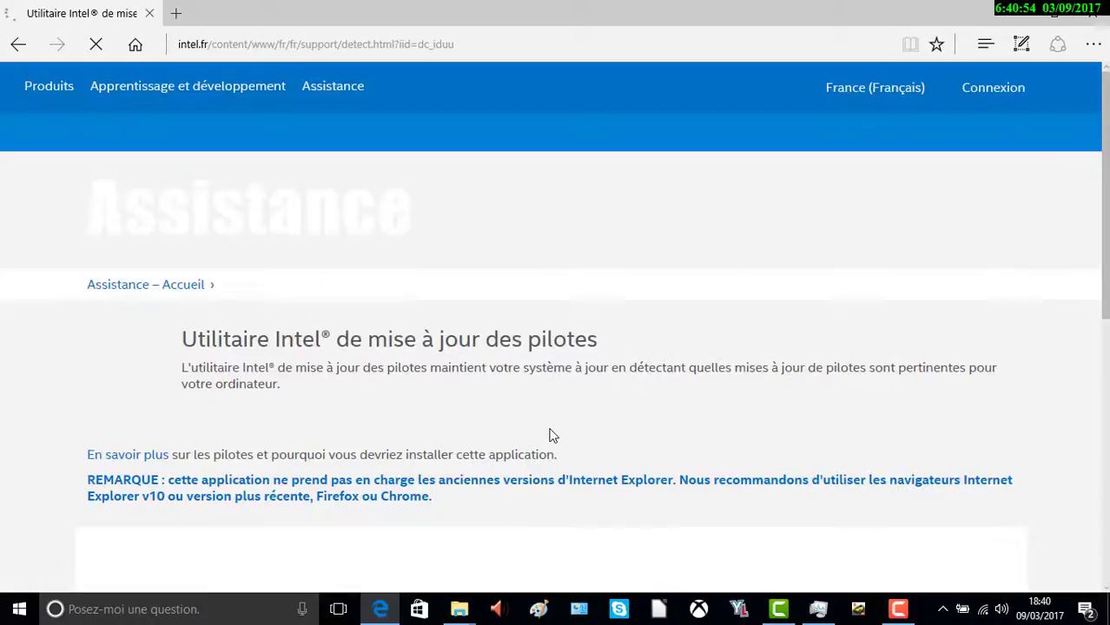
# Step: Scroll to the three installation steps and request the utility download
pyautogui.scroll(-6, 538, 426)
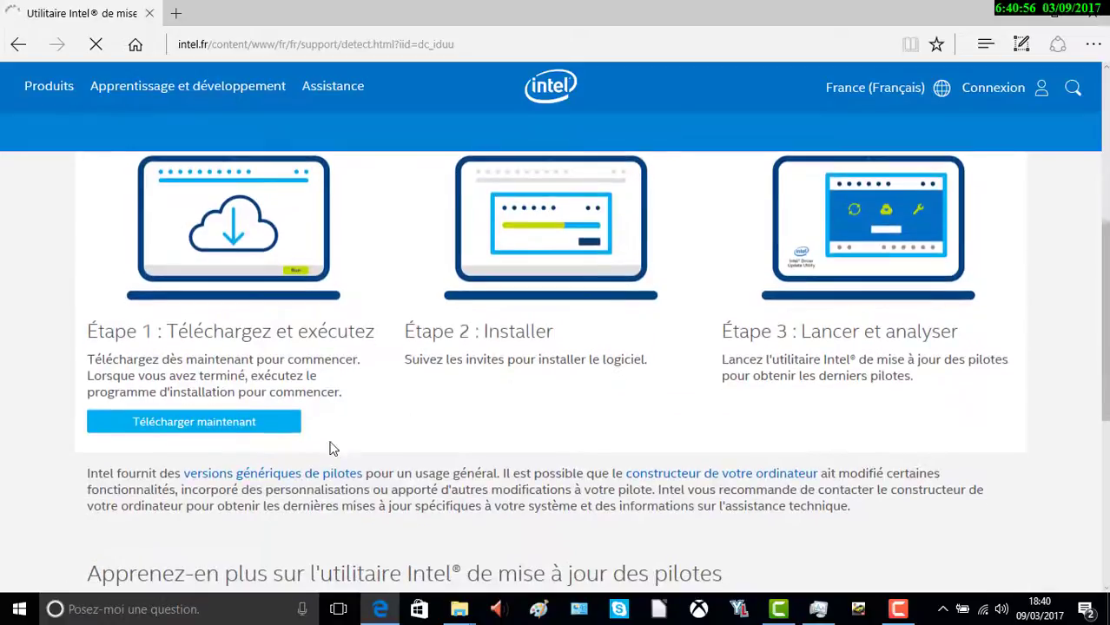
pyautogui.click(248, 424)
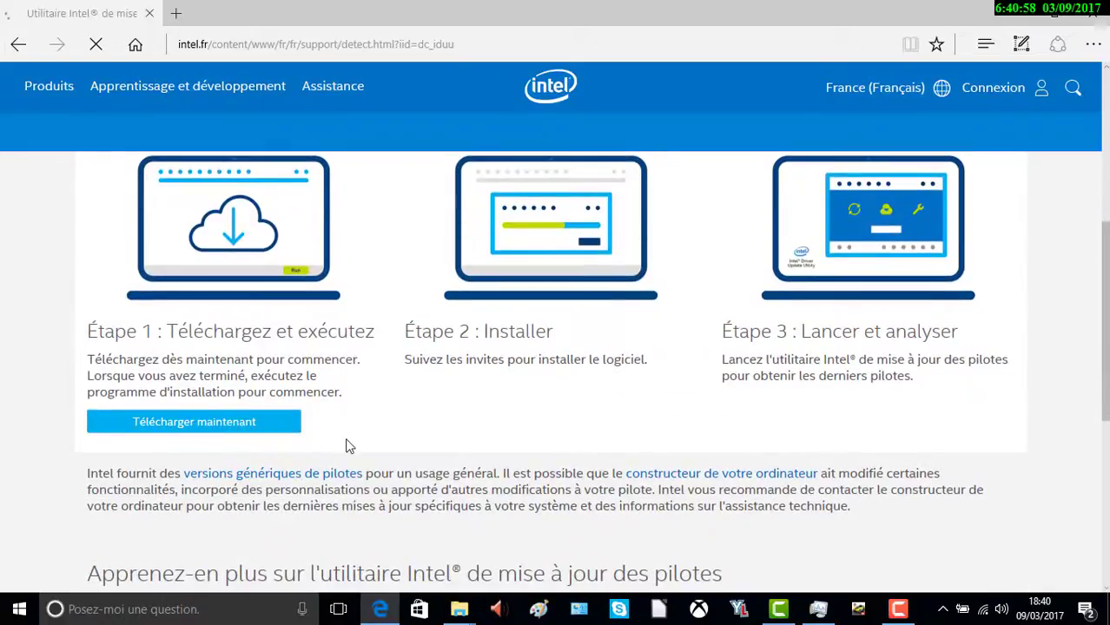
pyautogui.click(276, 427)
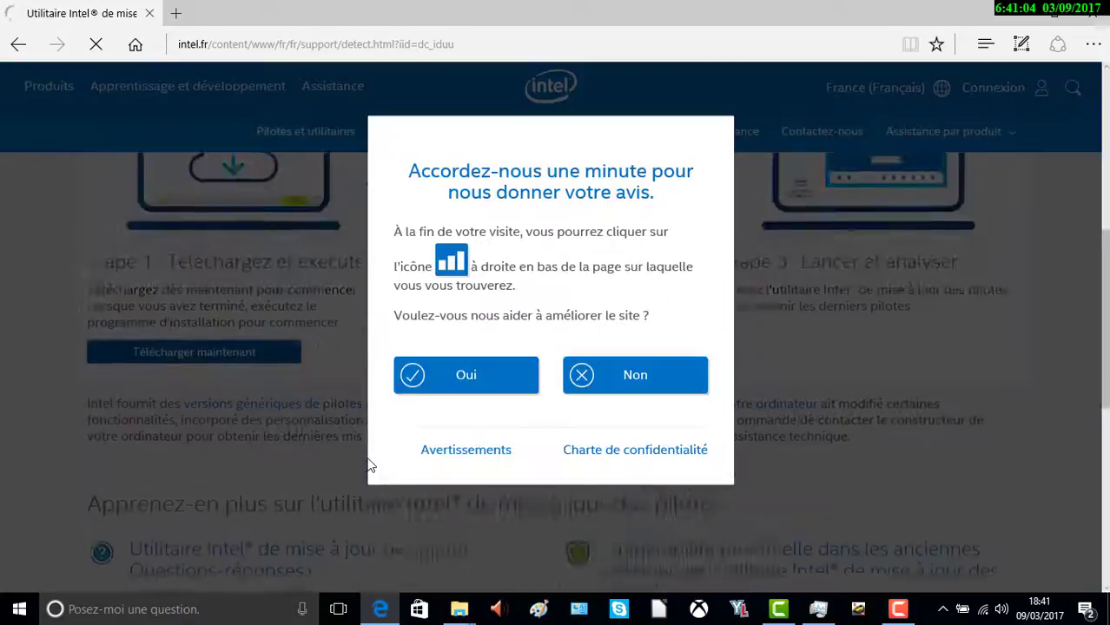
# Step: Download Intel Driver Update Utility Installer.exe, declining the survey, and run it
pyautogui.click(293, 427)
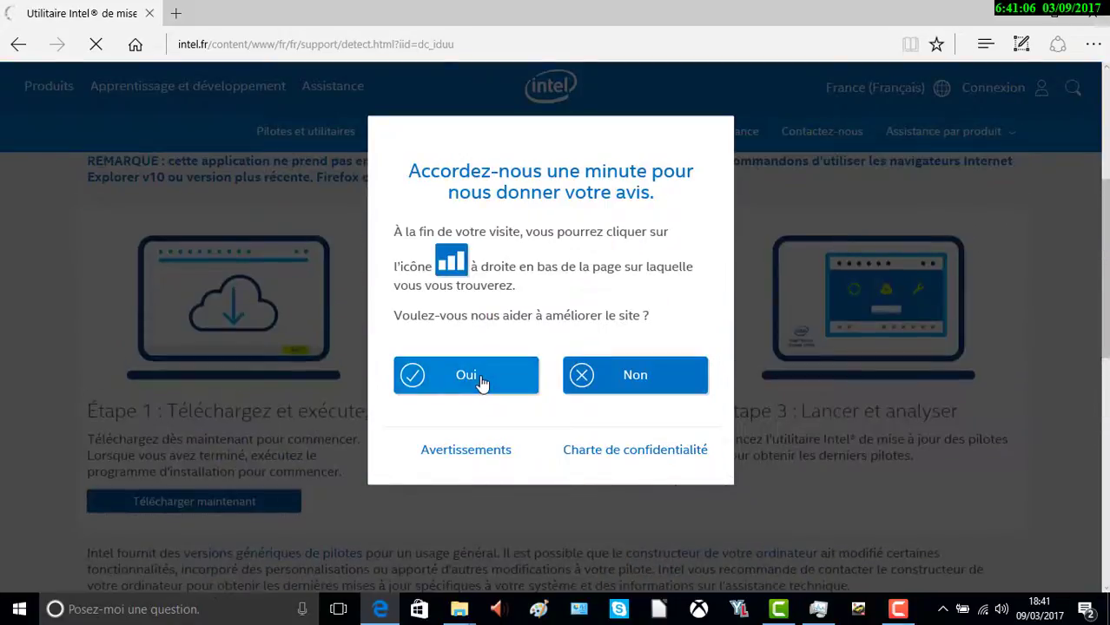
pyautogui.click(639, 390)
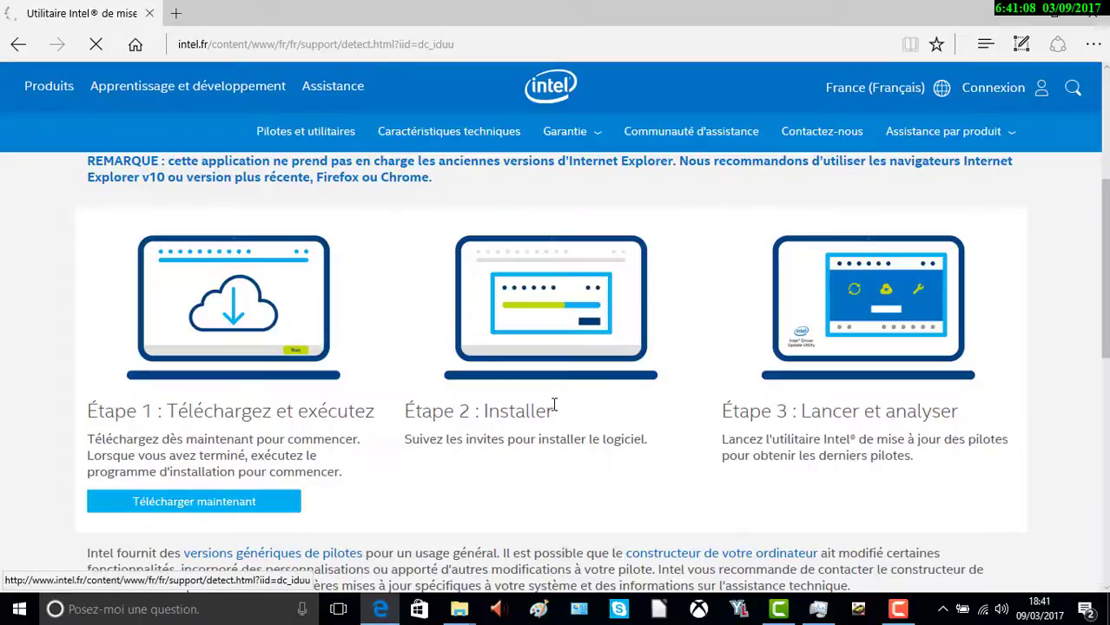
pyautogui.click(250, 517)
pyautogui.click(256, 519)
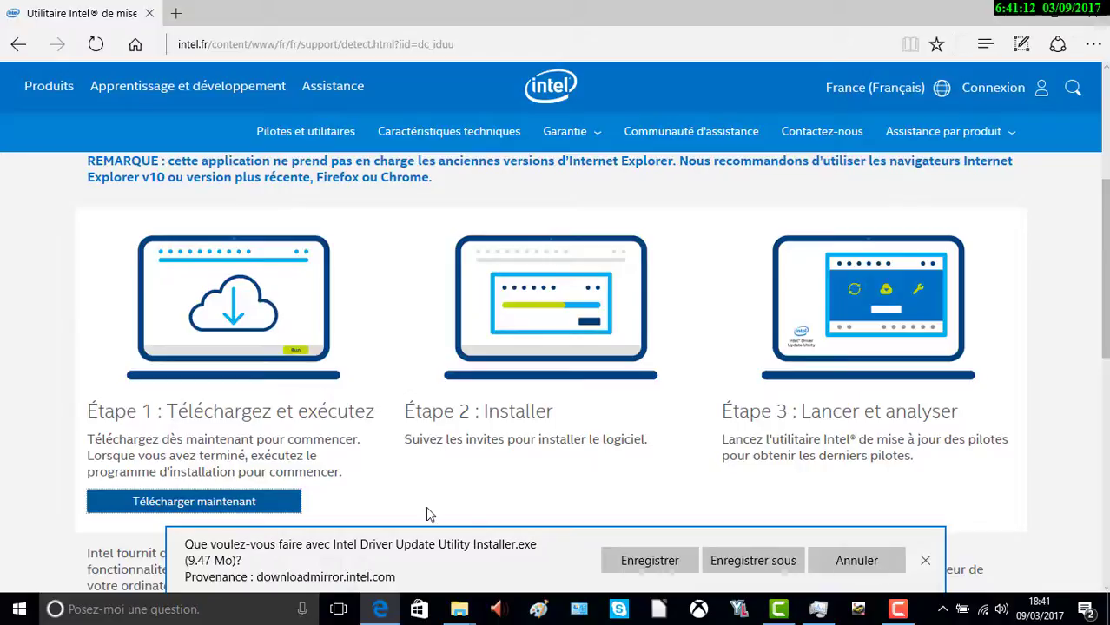
pyautogui.click(650, 561)
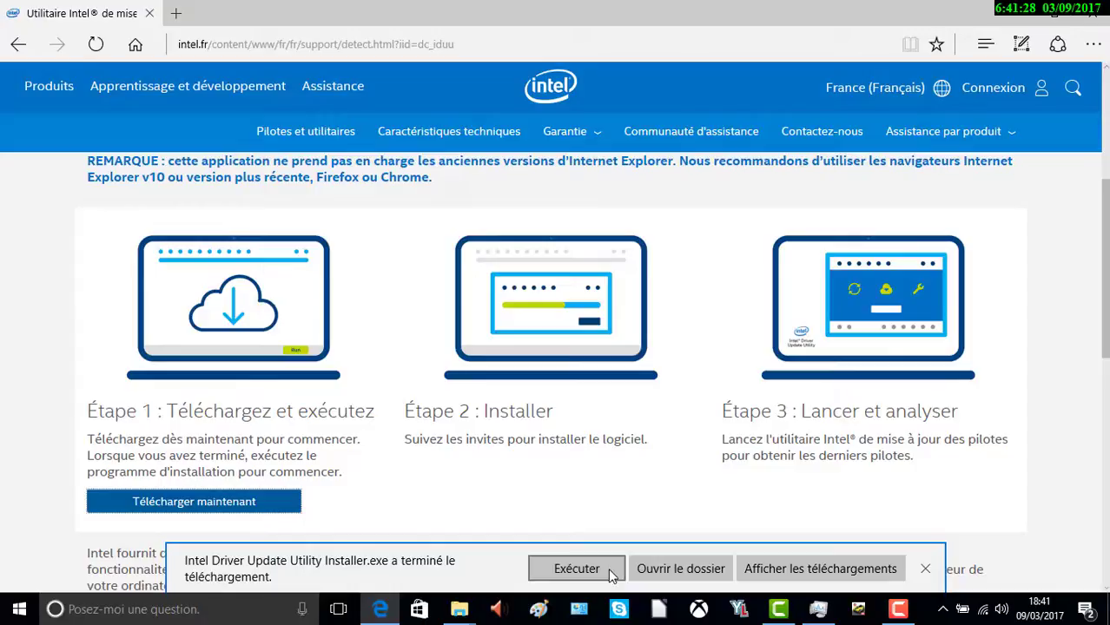
pyautogui.click(608, 569)
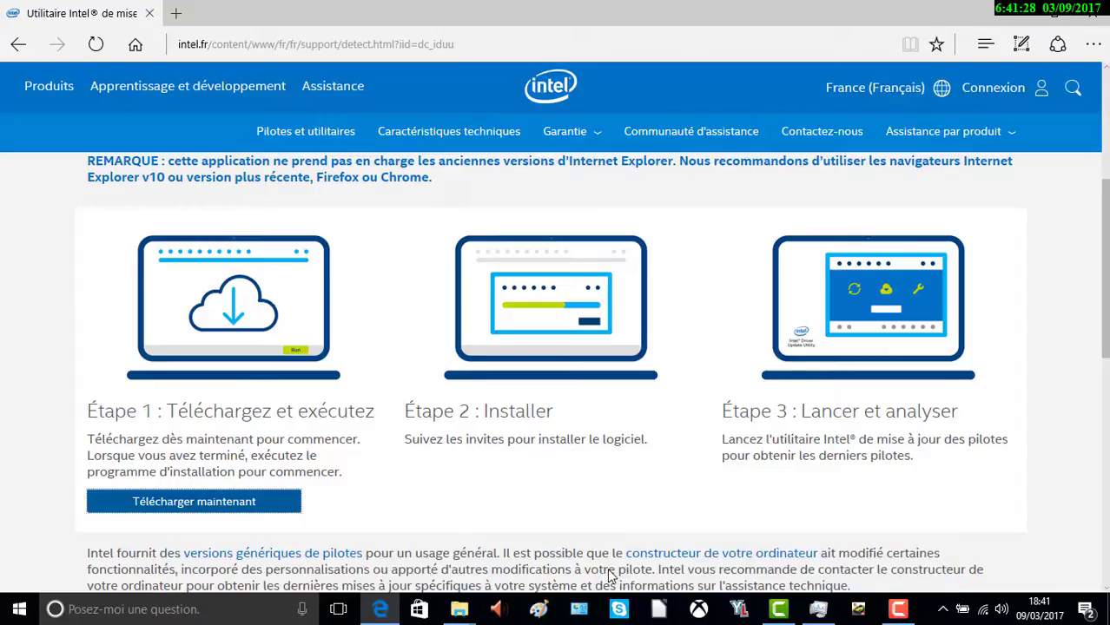
# Step: Close Edge, accept the licence terms and start installing Intel Driver Update Utility 2.7
pyautogui.click(1096, 13)
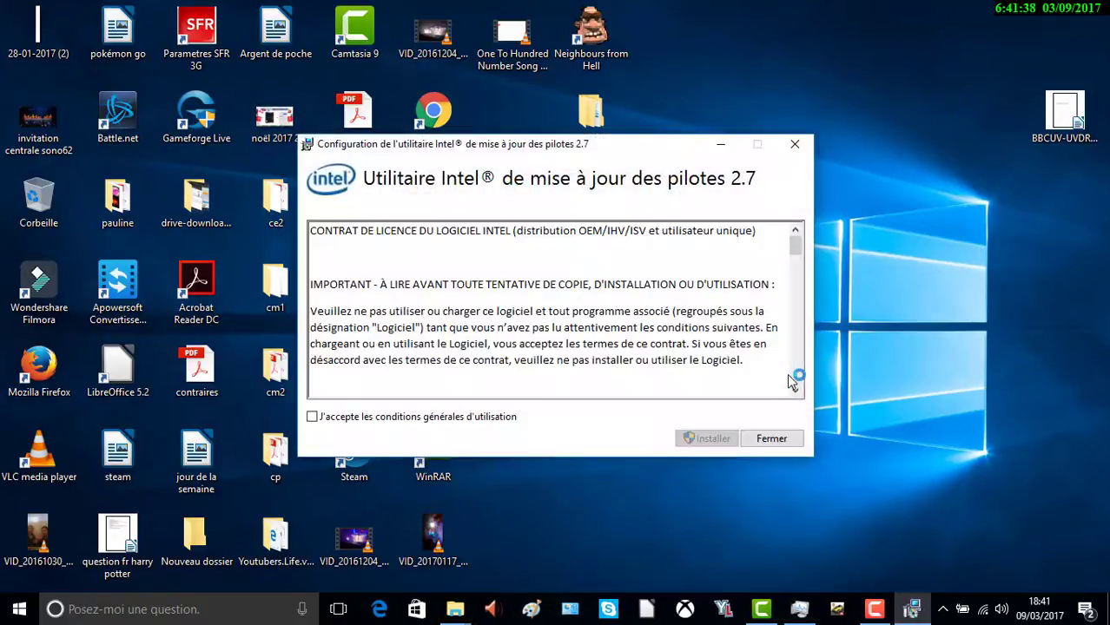
pyautogui.click(330, 423)
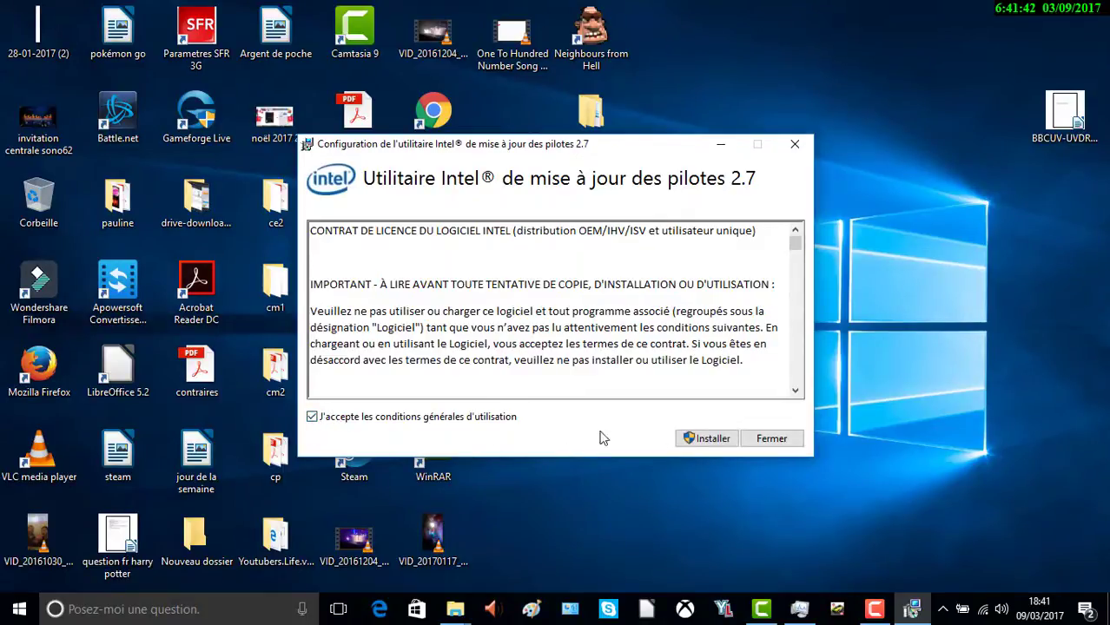
pyautogui.click(713, 440)
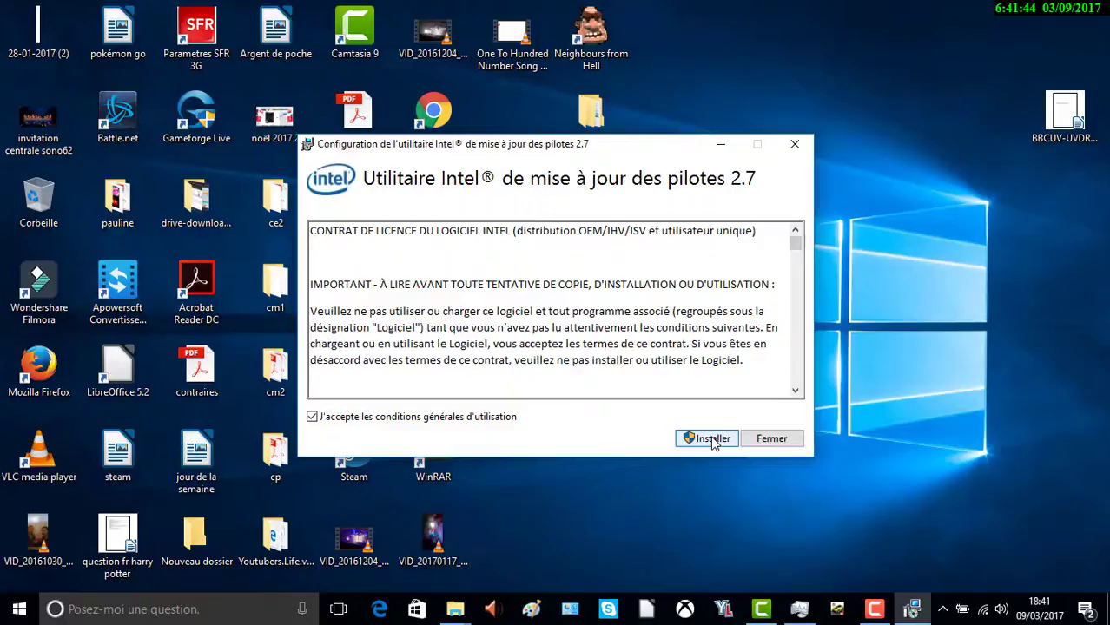
pyautogui.click(713, 441)
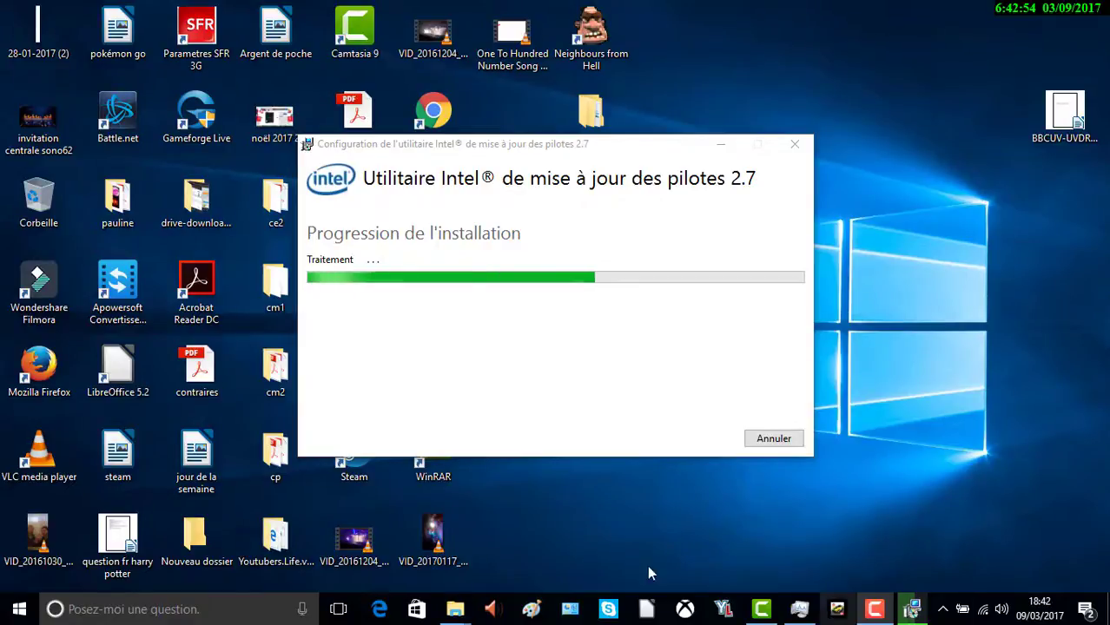
# Step: Minimise the cmd.exe console to reveal the Intel product improvement program invitation
pyautogui.click(526, 218)
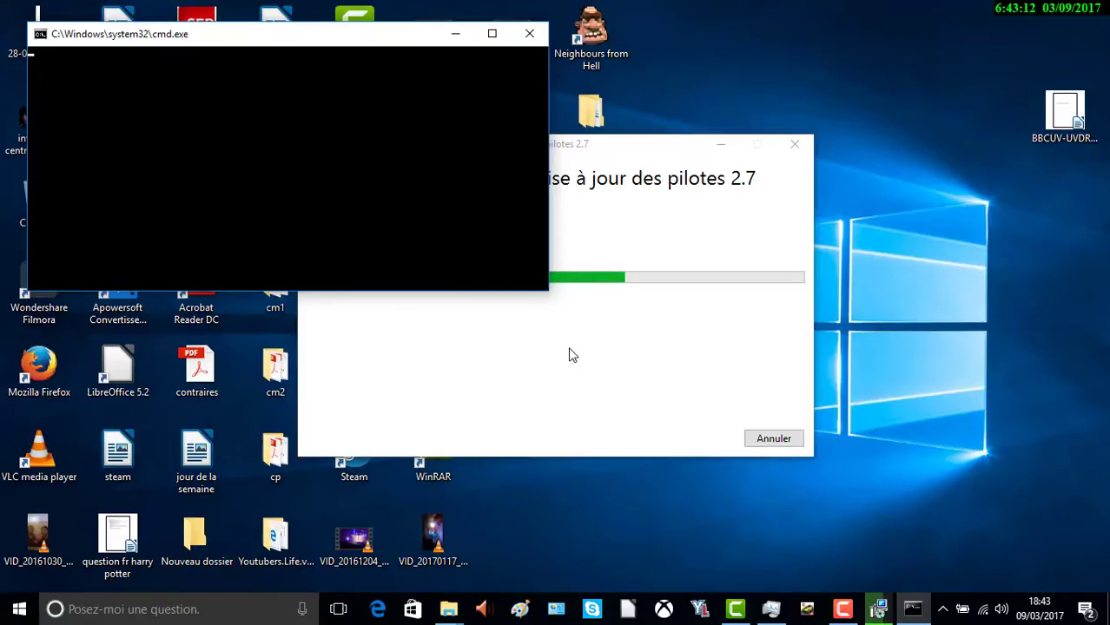
pyautogui.click(455, 34)
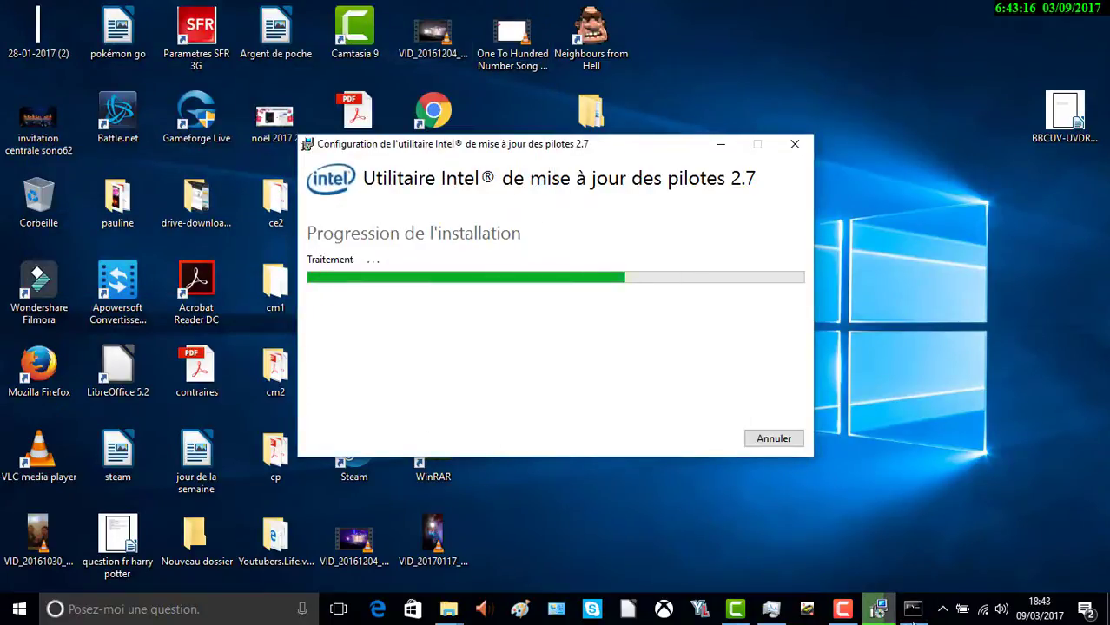
pyautogui.click(912, 609)
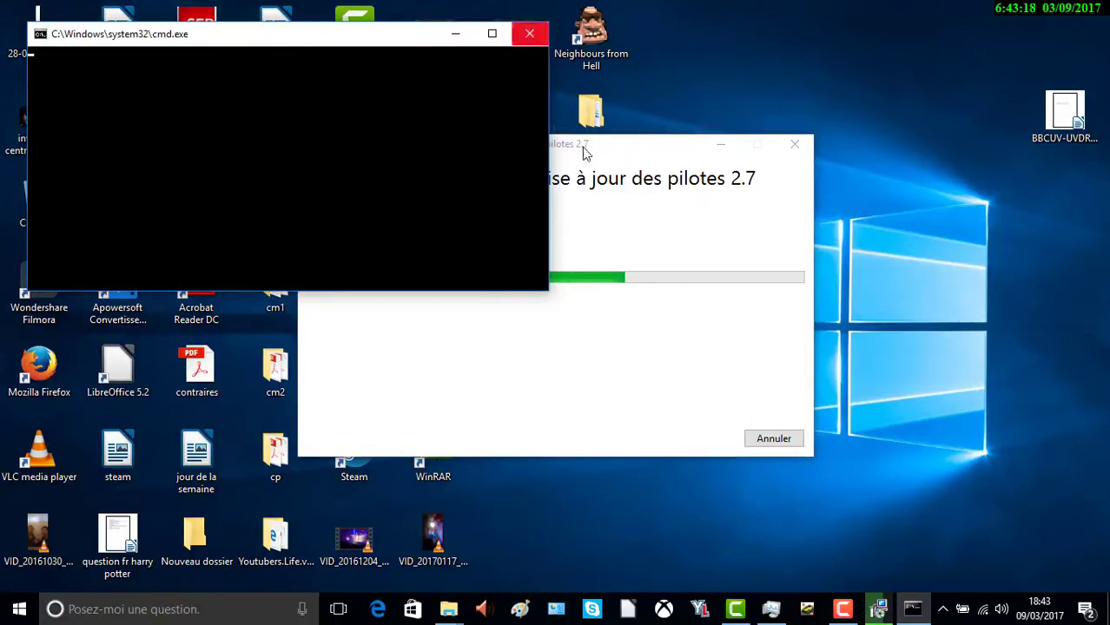
pyautogui.click(455, 34)
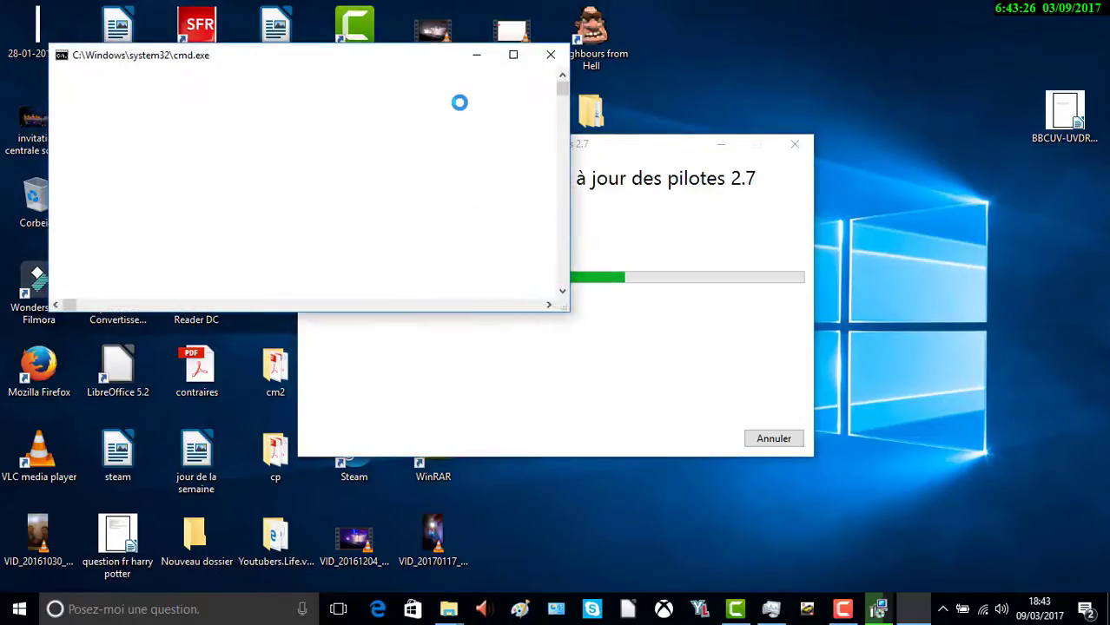
pyautogui.click(476, 55)
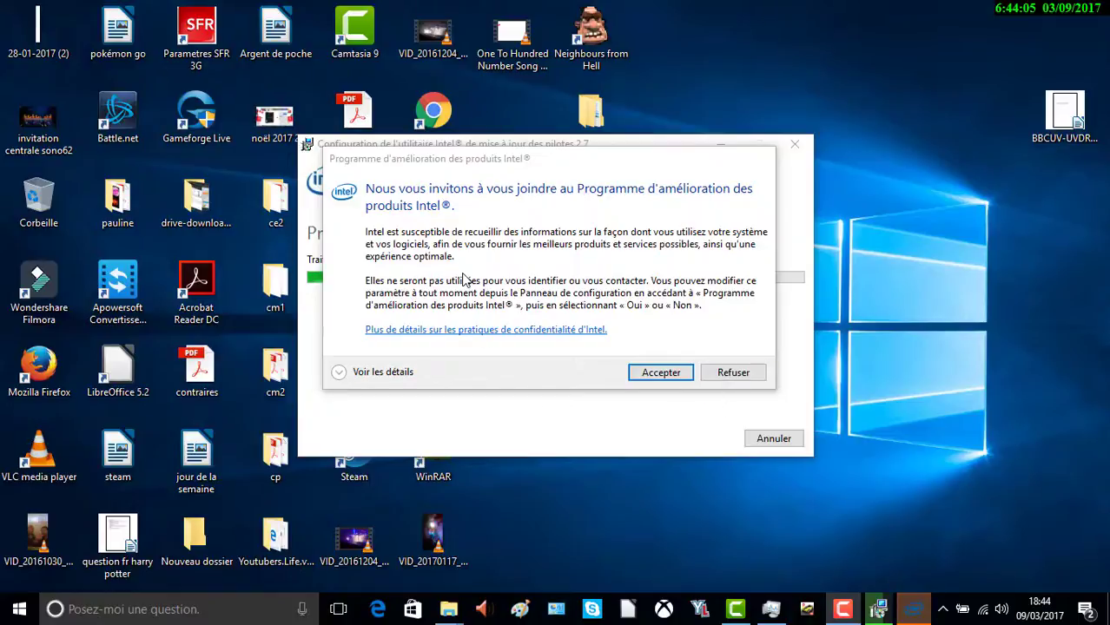
# Step: Accept the Intel product improvement program invitation and let setup finish
pyautogui.click(663, 373)
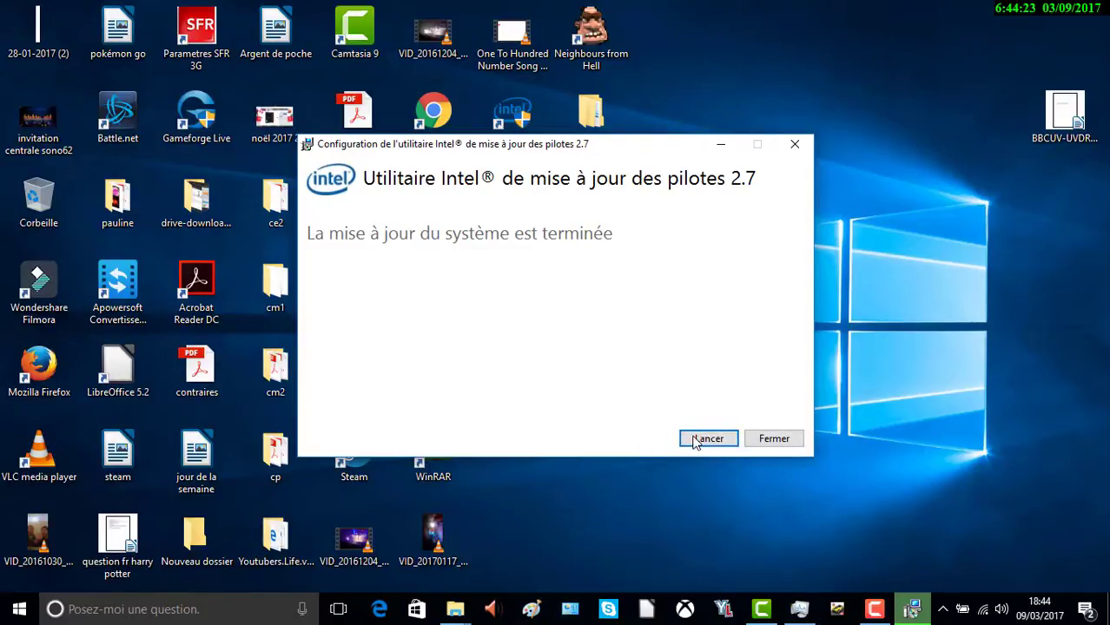
# Step: Launch Intel Driver Update Utility 2.7.1.1 from the finished installer
pyautogui.click(694, 440)
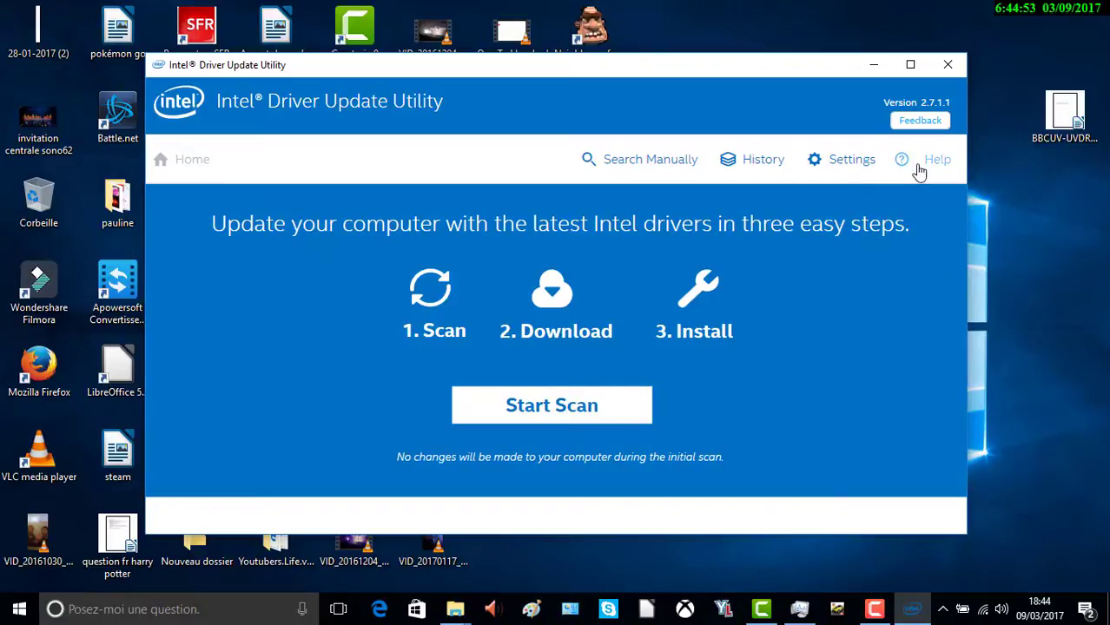
# Step: Set the application language to Français in Settings, save, and return to Accueil
pyautogui.click(845, 165)
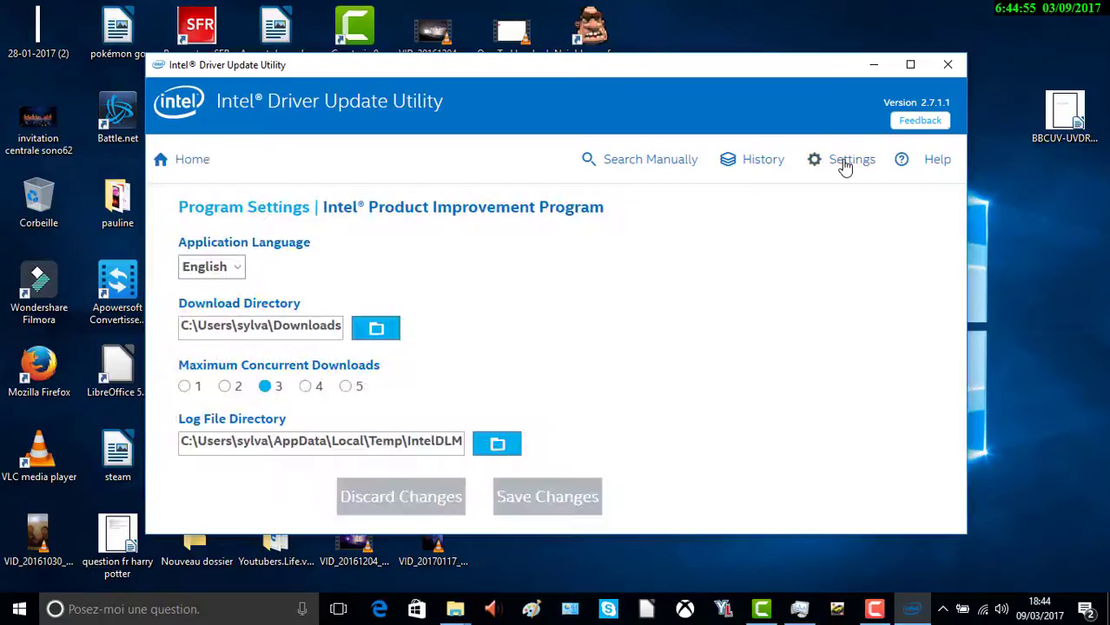
pyautogui.click(240, 271)
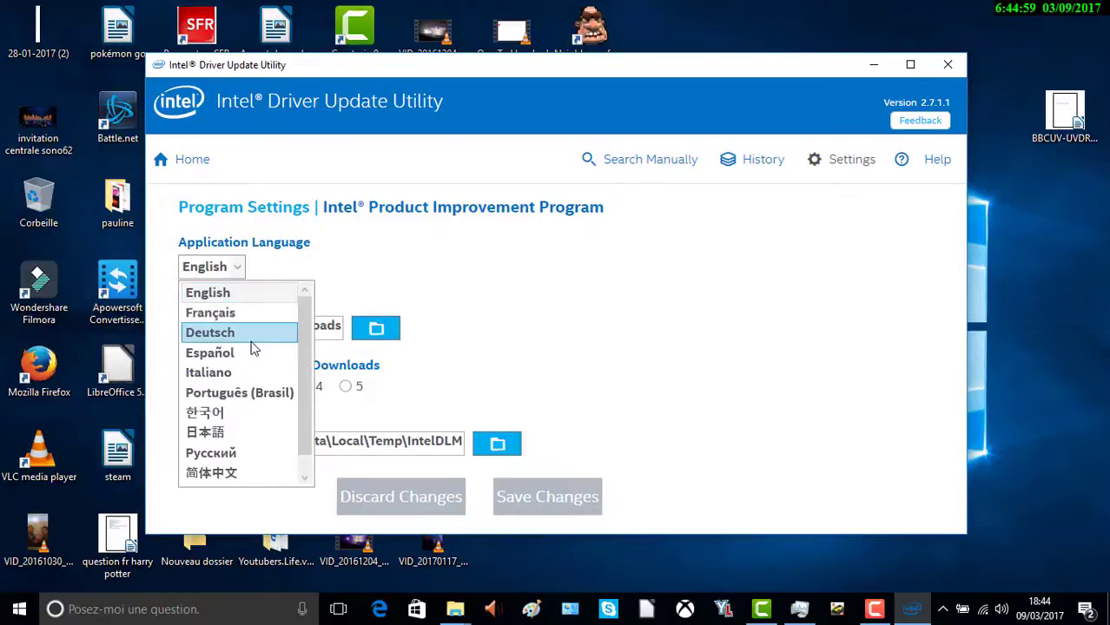
pyautogui.click(265, 317)
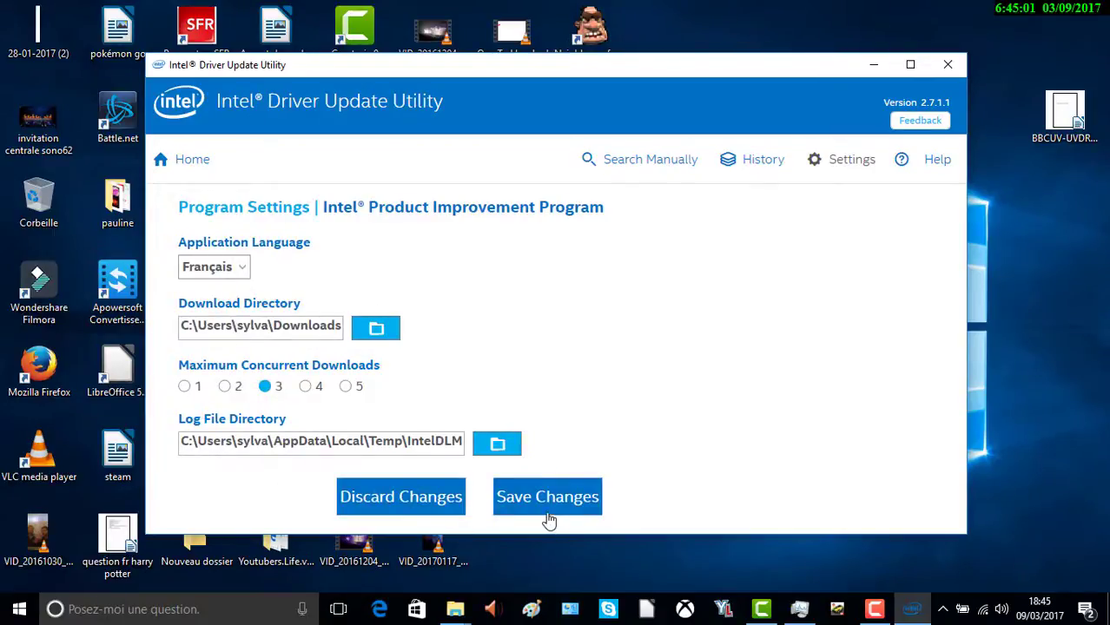
pyautogui.click(526, 502)
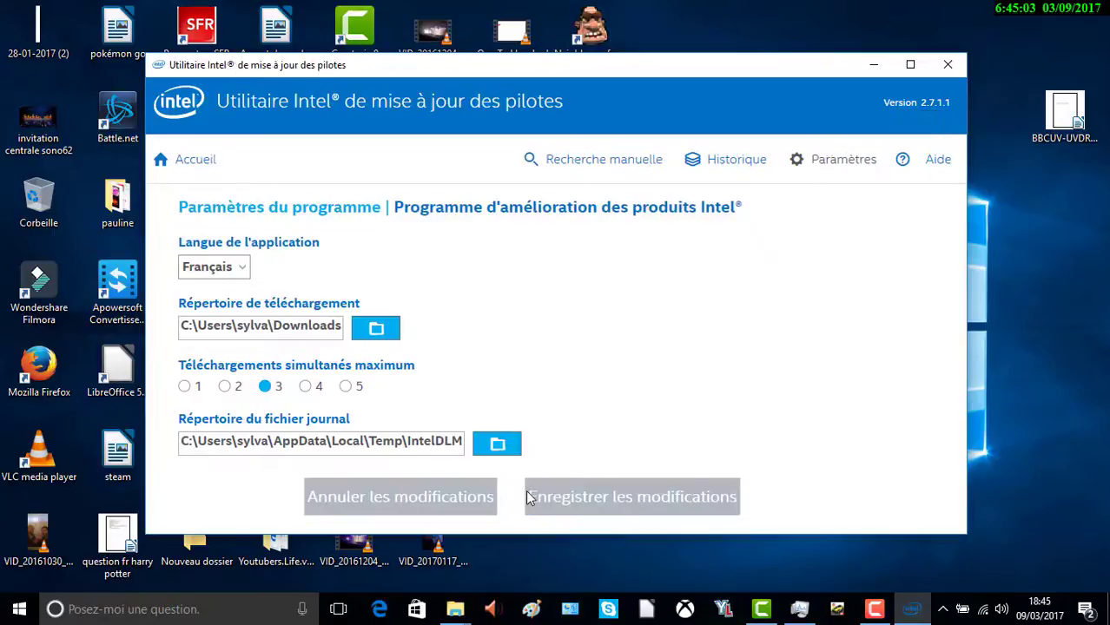
pyautogui.click(178, 157)
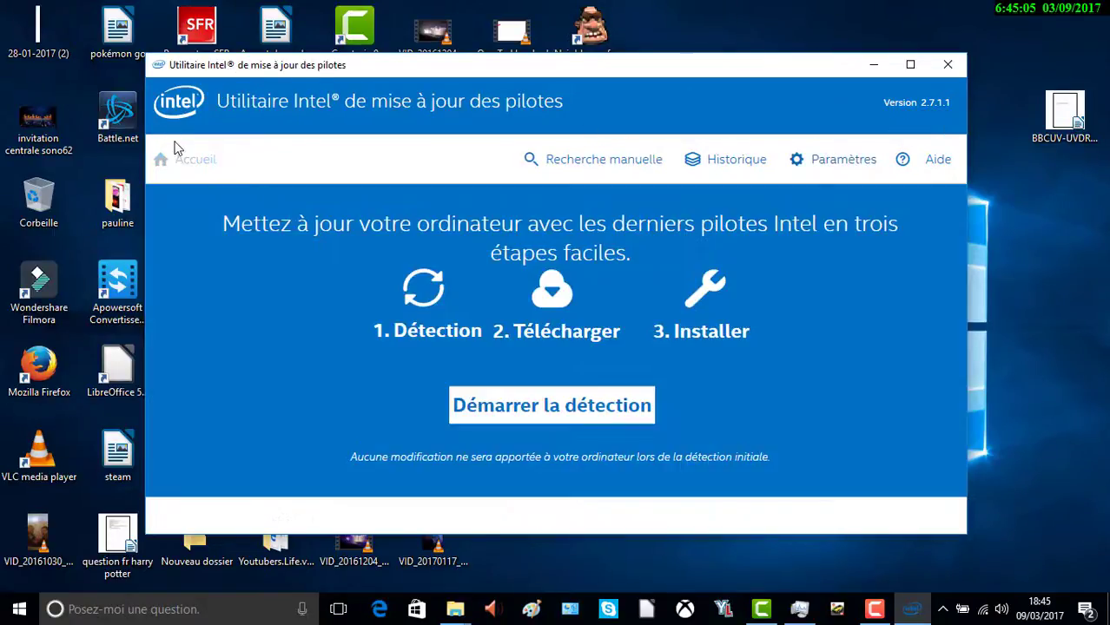
# Step: Run the Intel driver scan with Démarrer la détection
pyautogui.click(536, 421)
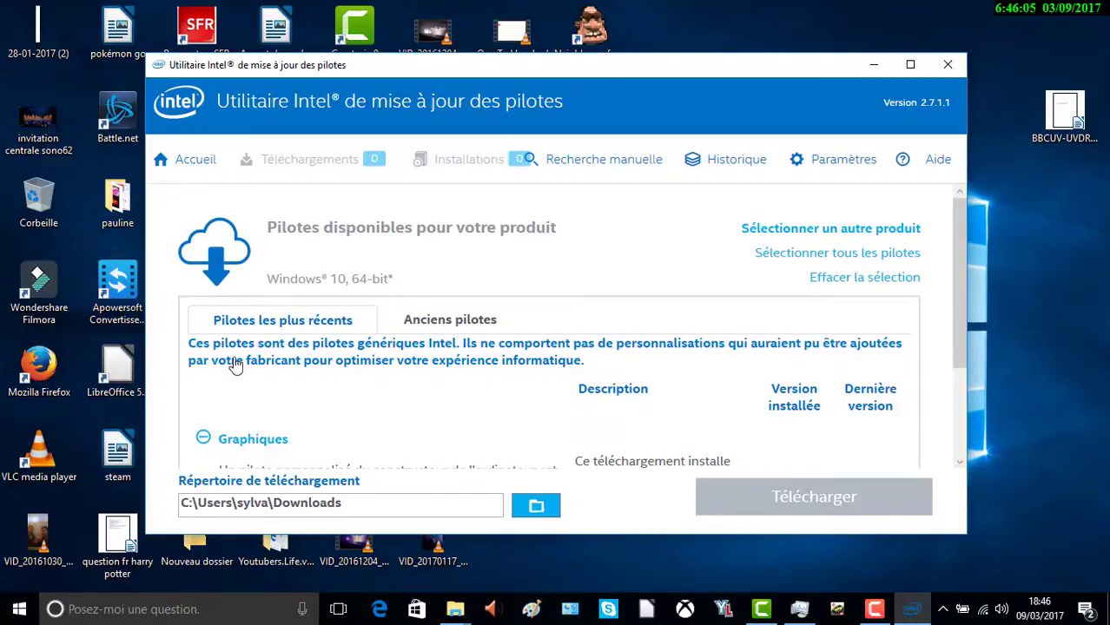
pyautogui.scroll(-1, 568, 363)
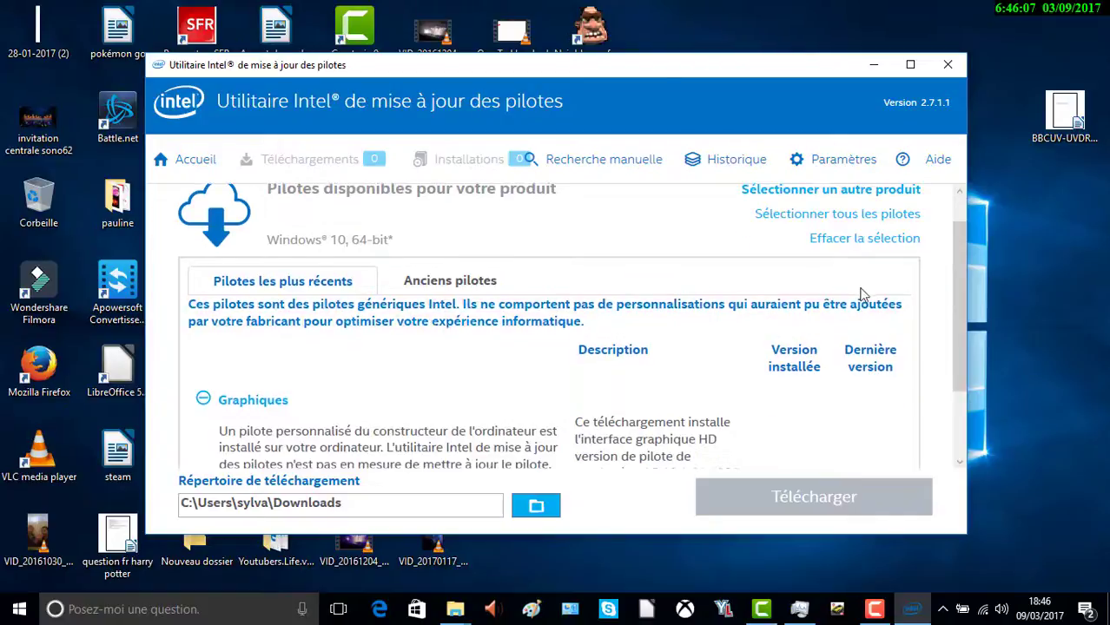
pyautogui.moveTo(954, 282)
pyautogui.mouseDown()
pyautogui.moveTo(955, 373)
pyautogui.moveTo(959, 274)
pyautogui.mouseUp()
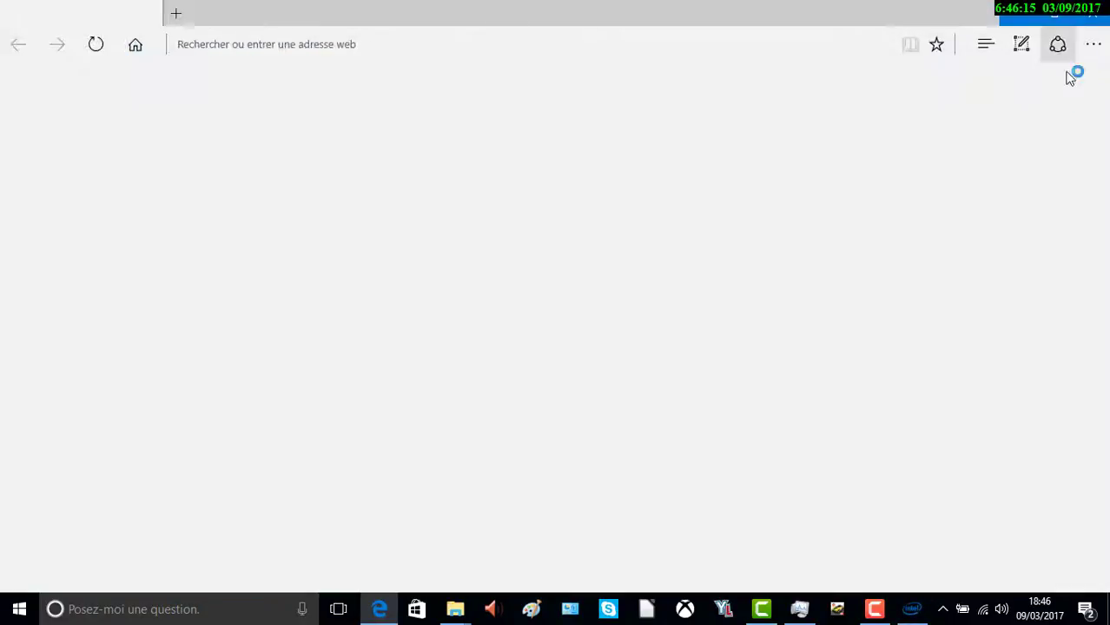
pyautogui.click(1091, 11)
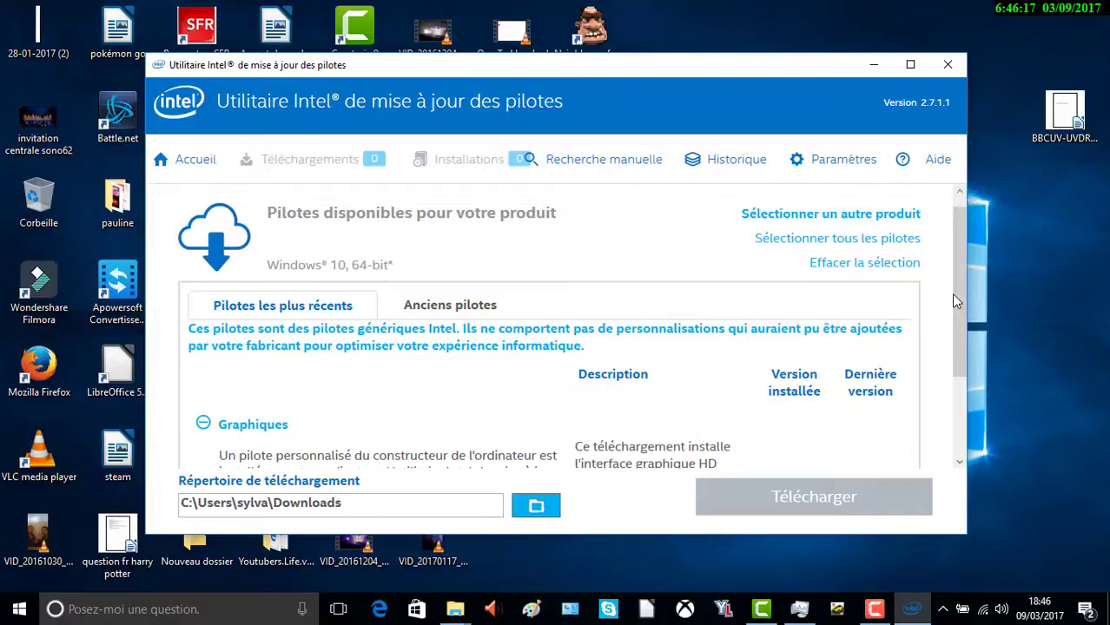
pyautogui.scroll(-3, 954, 299)
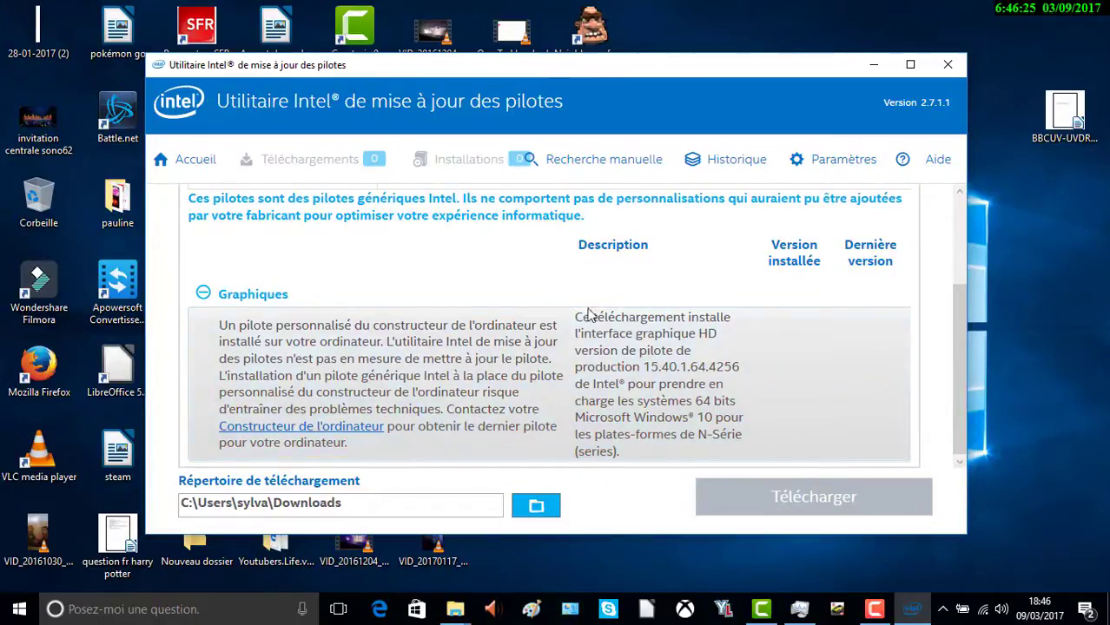
pyautogui.moveTo(955, 344); pyautogui.dragTo(961, 248)
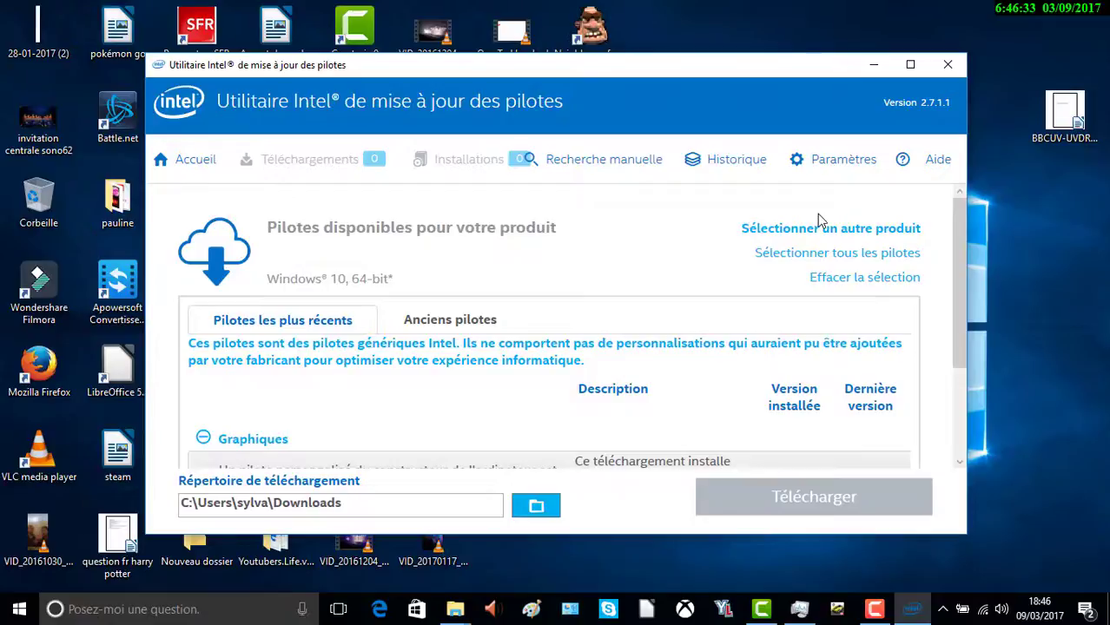
pyautogui.scroll(-1, 849, 278)
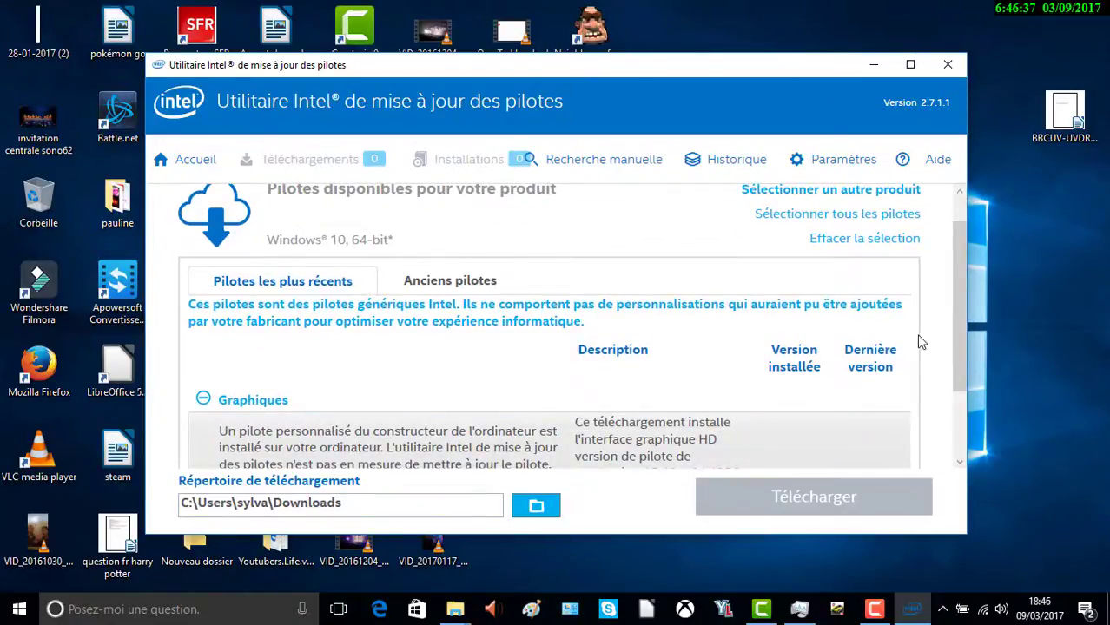
pyautogui.moveTo(951, 306); pyautogui.dragTo(970, 422)
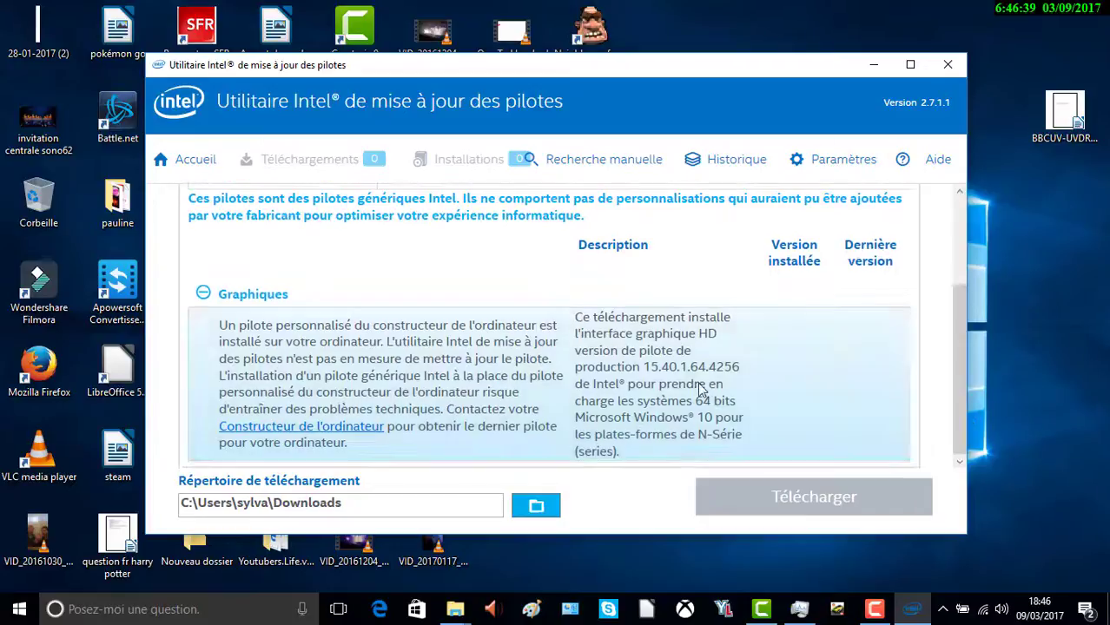
pyautogui.moveTo(958, 369); pyautogui.dragTo(943, 257)
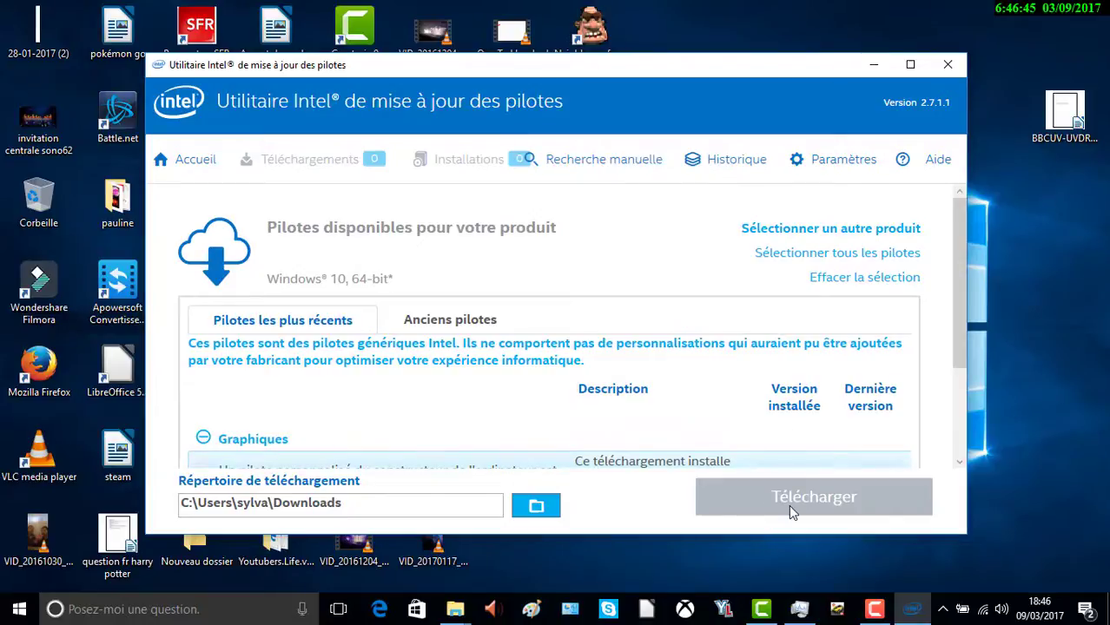
pyautogui.scroll(-2, 924, 343)
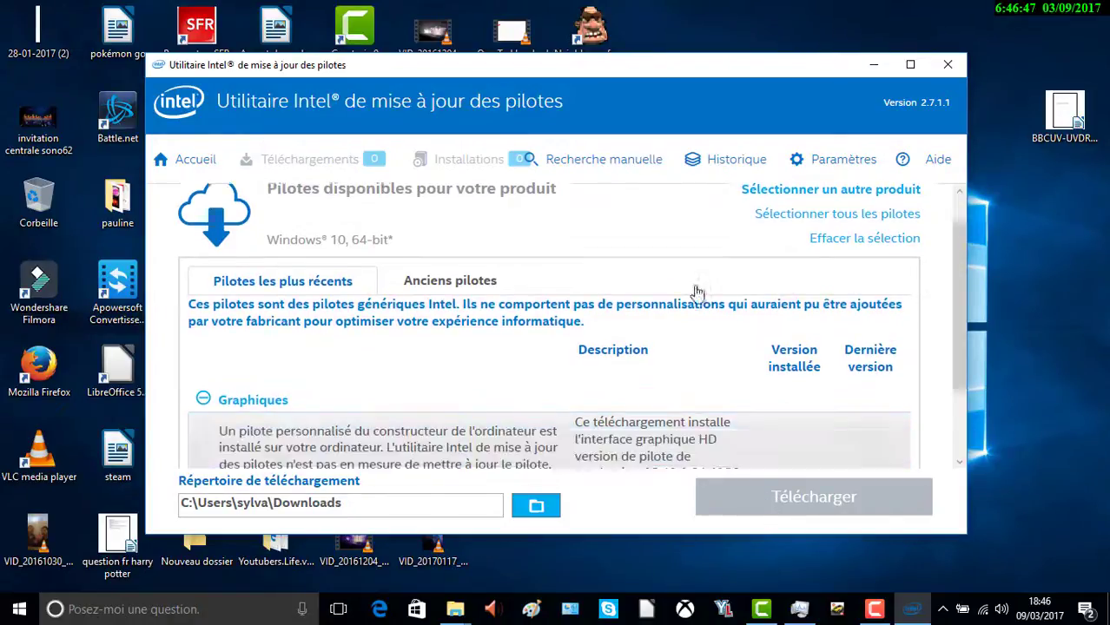
pyautogui.scroll(-1, 521, 256)
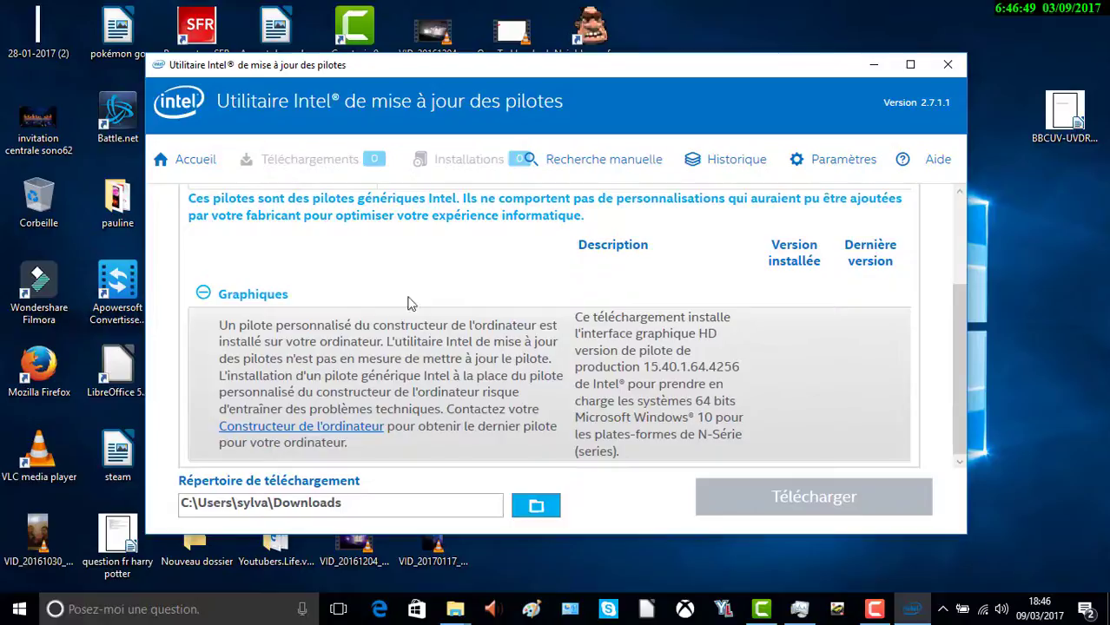
pyautogui.click(205, 296)
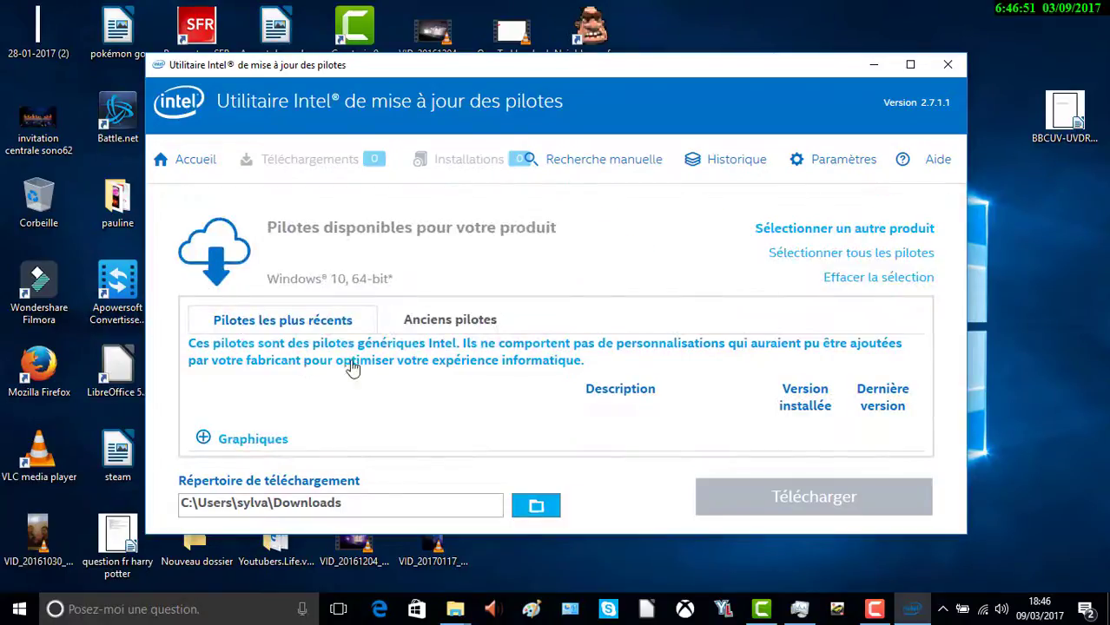
pyautogui.click(203, 439)
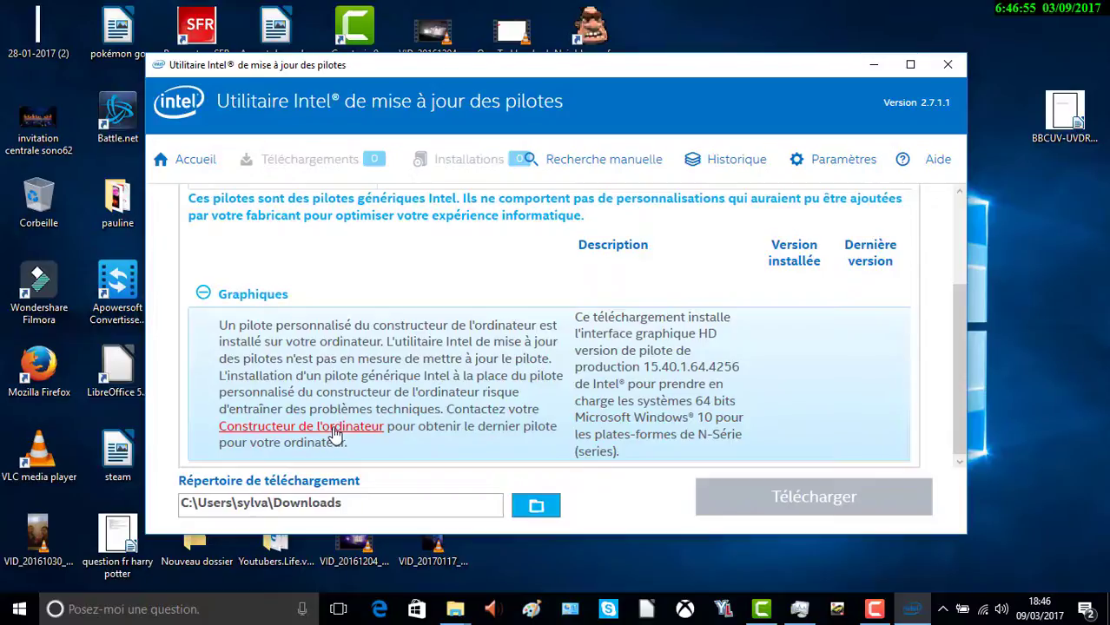
pyautogui.click(336, 433)
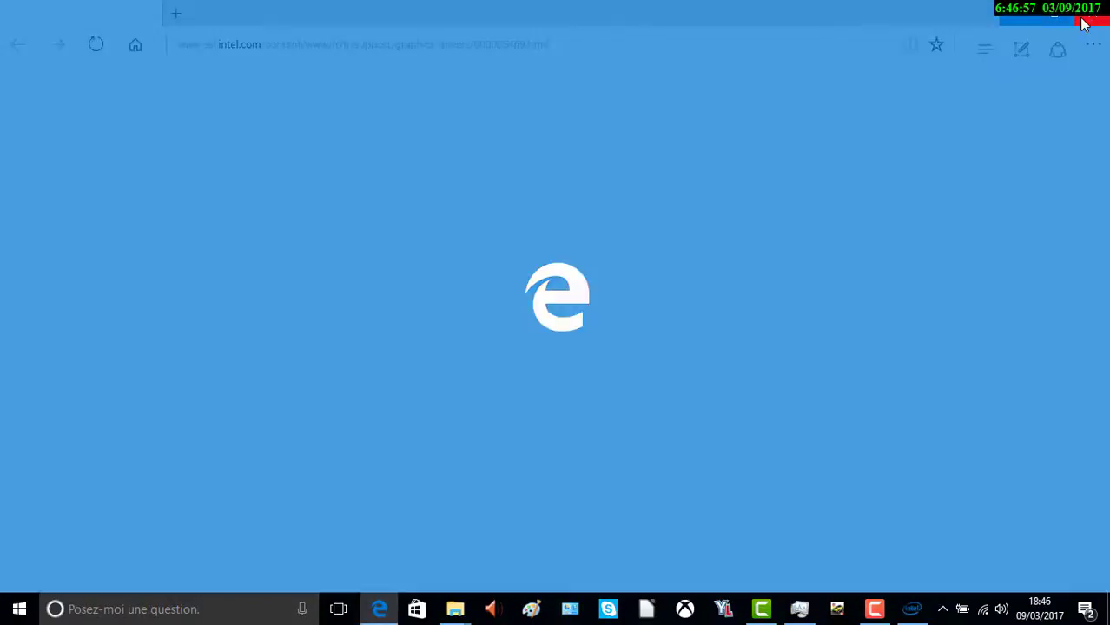
pyautogui.click(1090, 10)
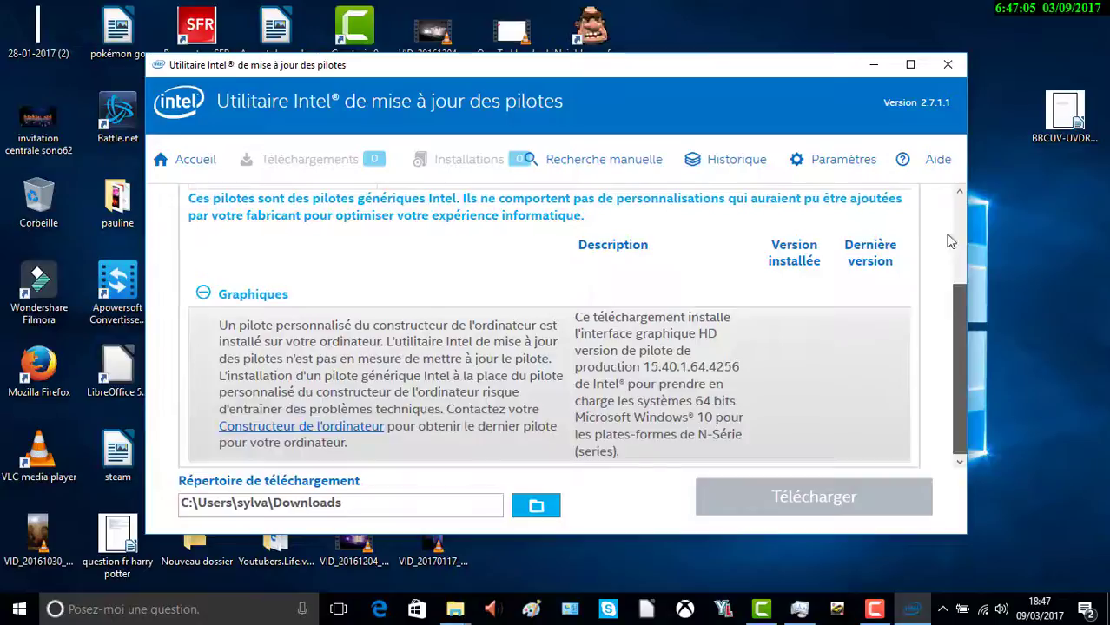
# Step: Maximize the utility and show the Pilotes les plus récents list with the Graphiques 15.40.1.64.4256 driver
pyautogui.scroll(5, 947, 227)
pyautogui.scroll(-1, 934, 213)
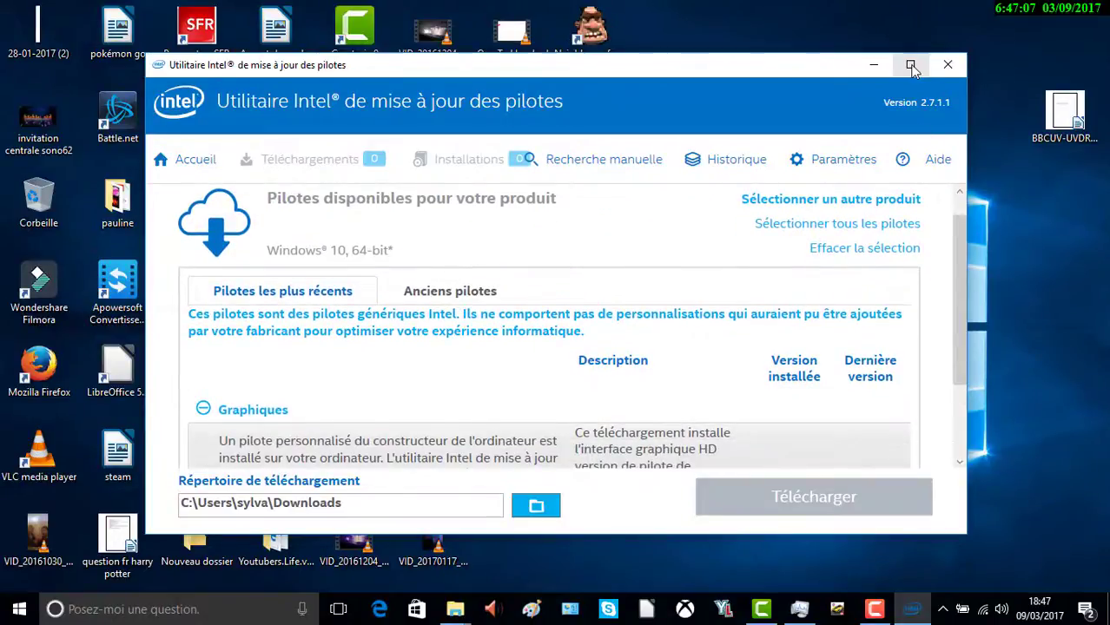
pyautogui.click(911, 67)
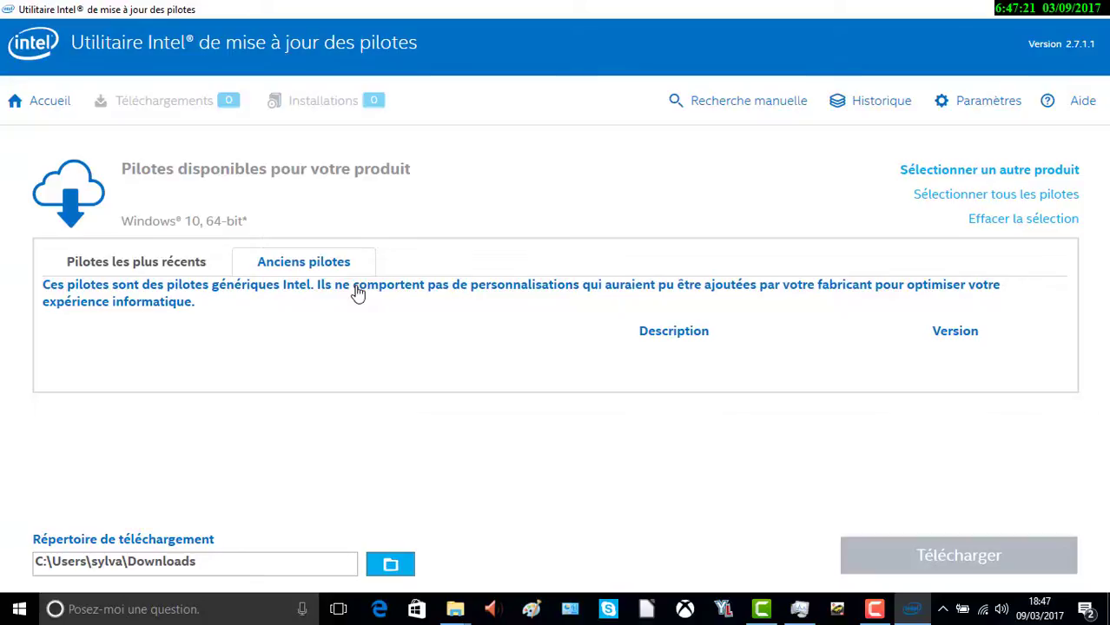
pyautogui.click(174, 263)
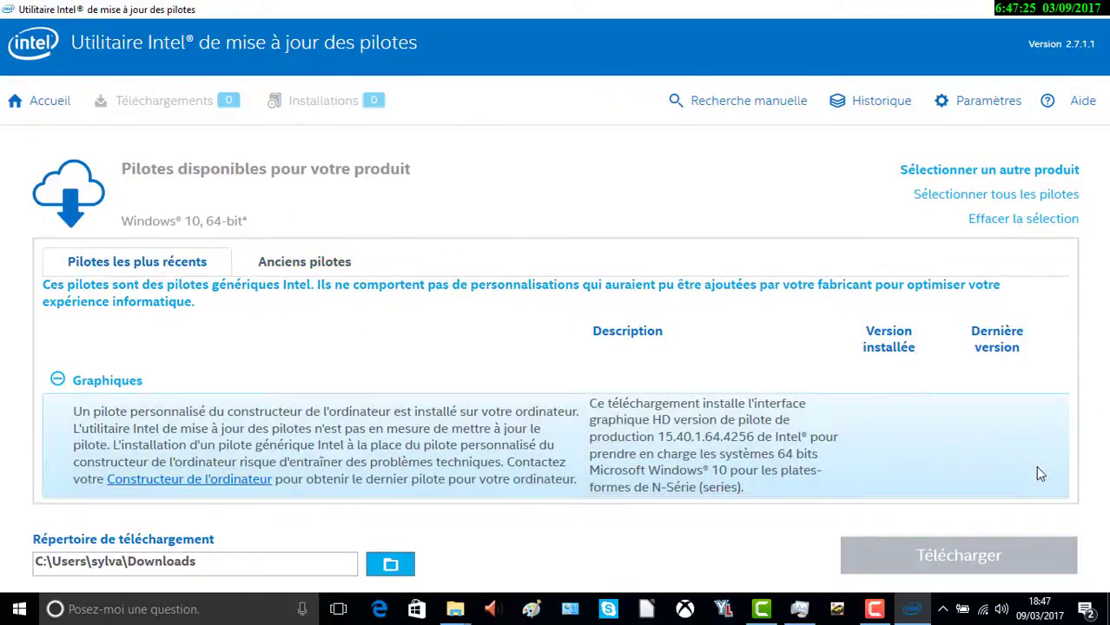